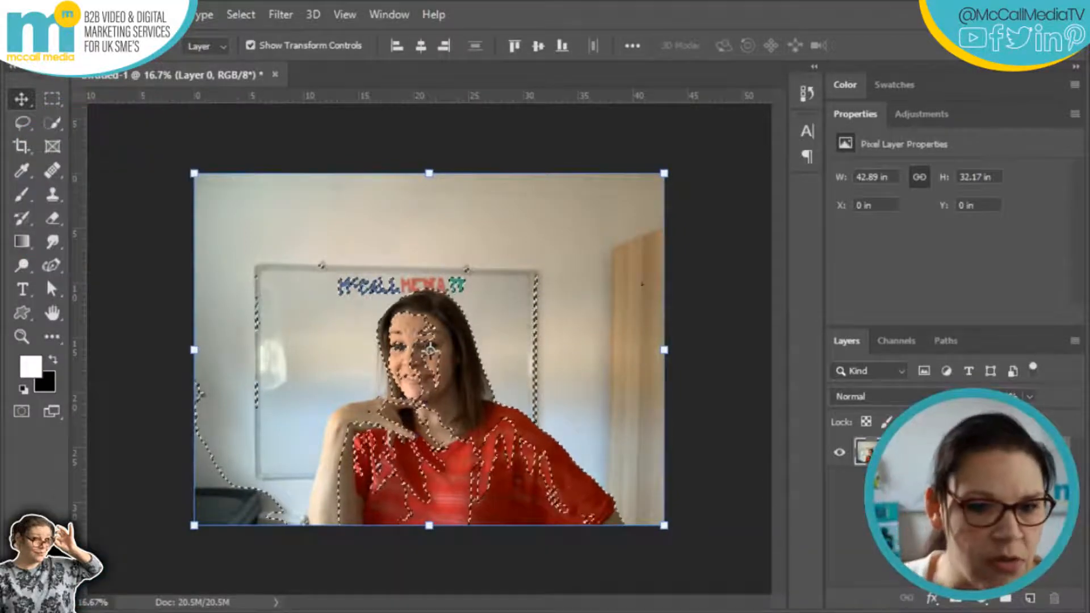
Step: Switch to the Quick Selection tool and clear the existing rough selection from the photo
key("ctrl+d")
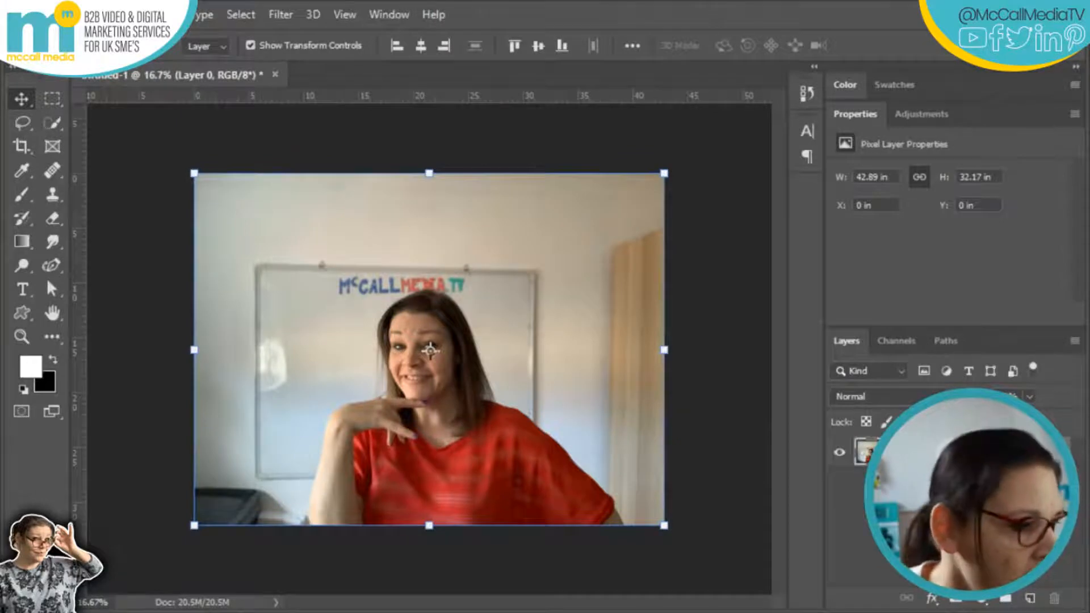
left_click(429, 351)
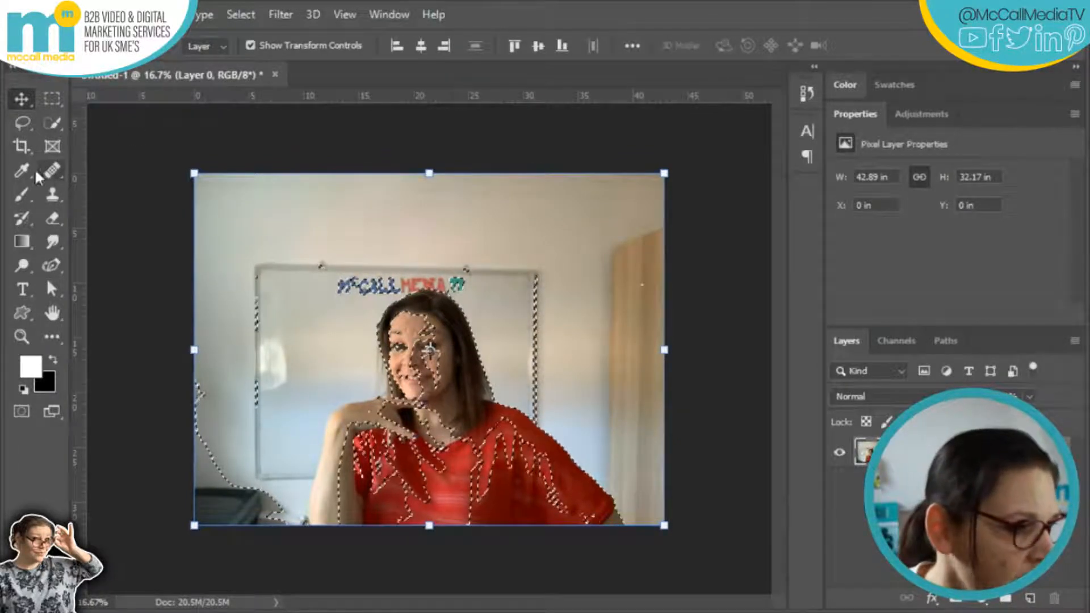
left_click(55, 119)
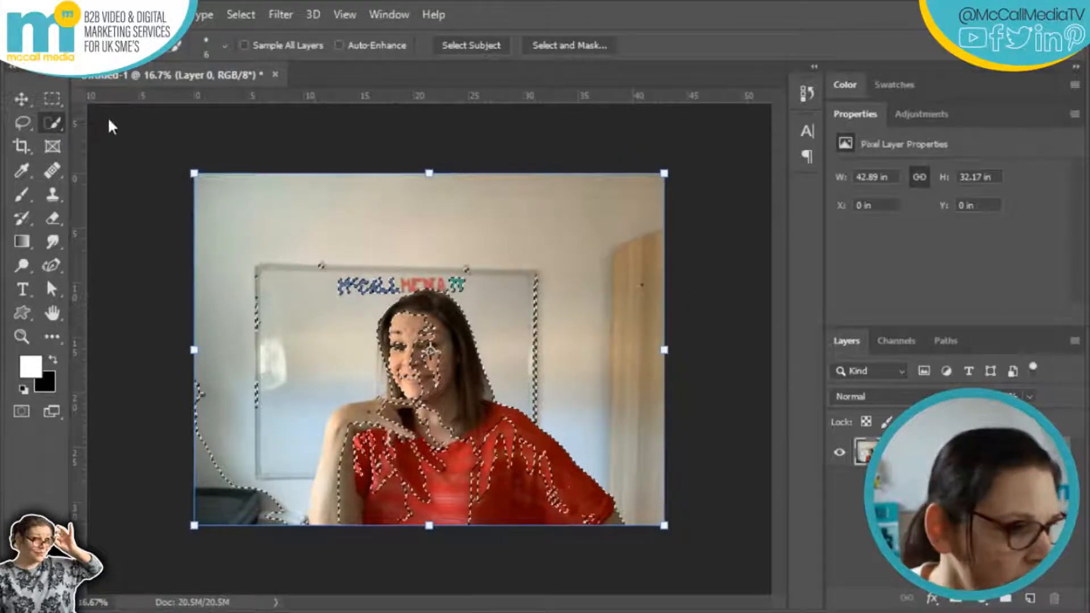
key("ctrl+shift+i")
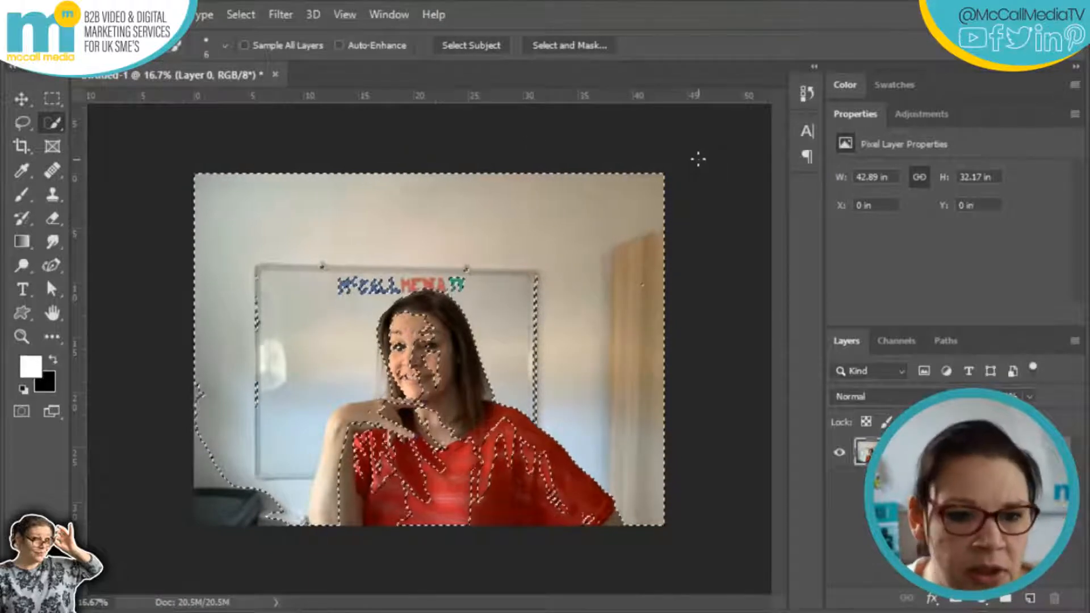
key("ctrl+d")
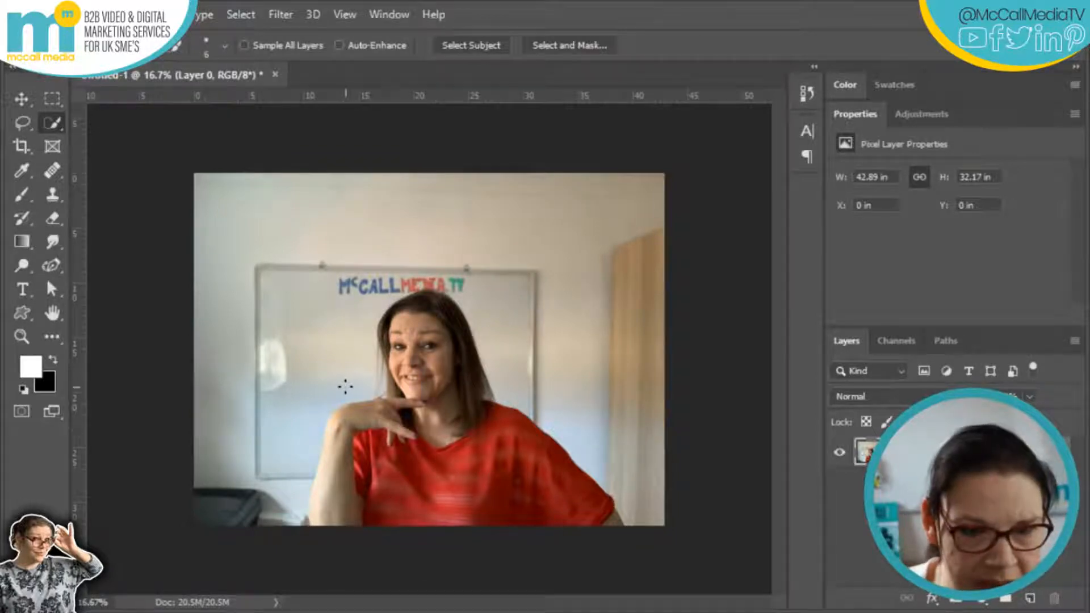
Step: Select the woman's arm, hand, face, hair and red top with the Quick Selection tool, leaving out the background
key("ctrl+plus")
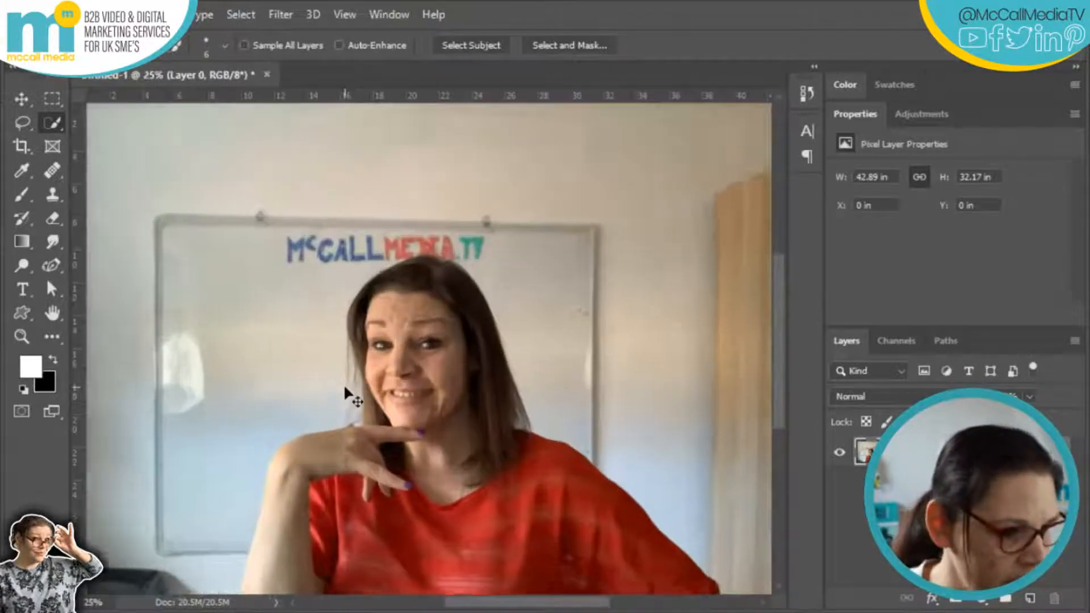
key("ctrl+plus")
left_click_drag(776, 300, 783, 338)
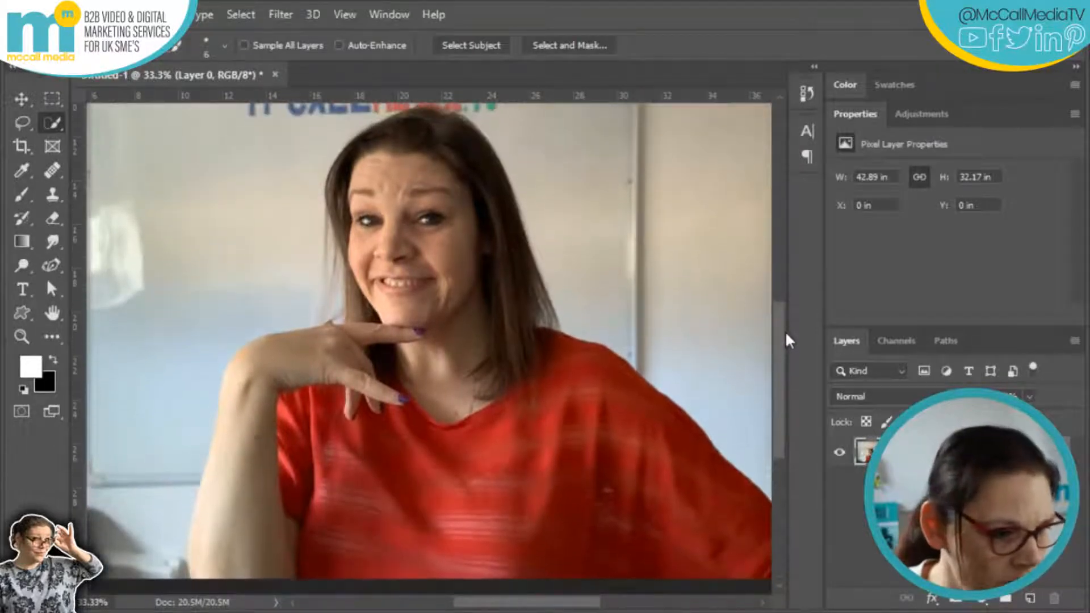
left_click_drag(534, 609, 548, 608)
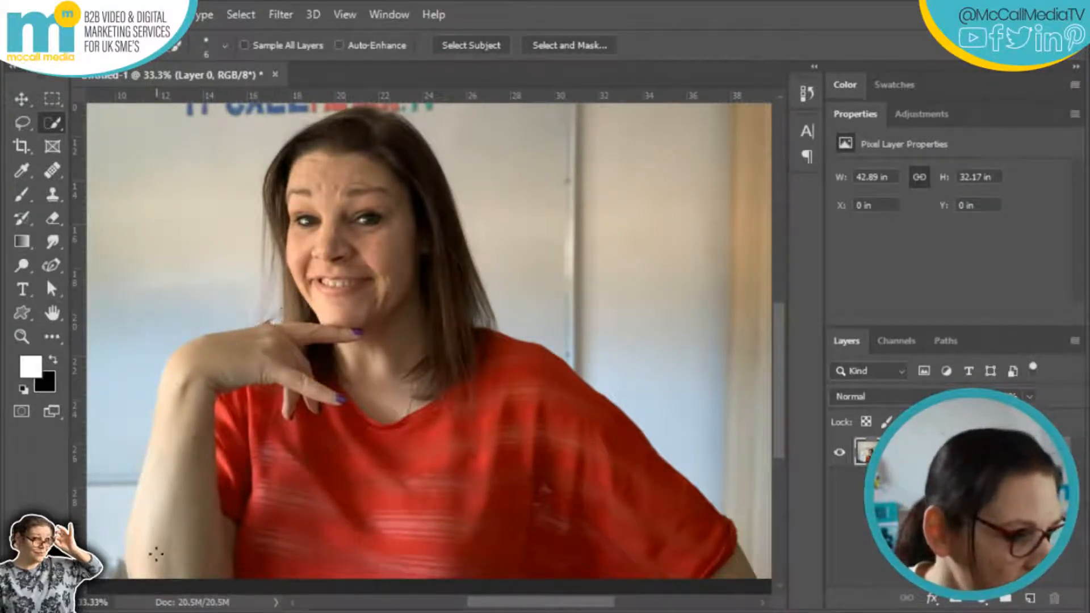
mouse_move(170, 505)
left_mouse_down()
mouse_move(187, 438)
mouse_move(234, 352)
left_mouse_up()
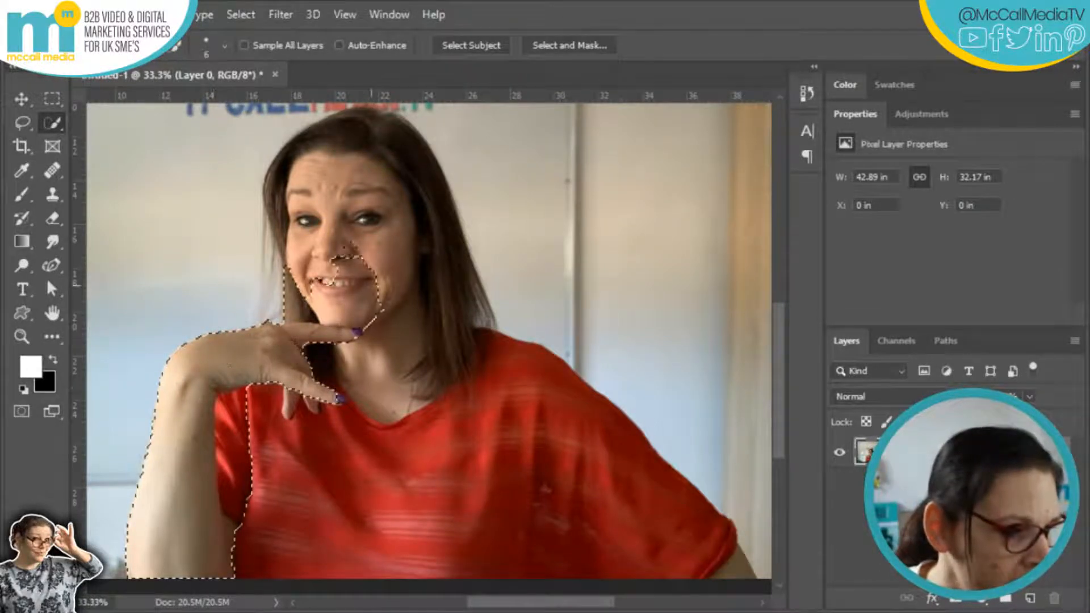
left_click_drag(312, 172, 371, 121)
left_click_drag(444, 369, 542, 409)
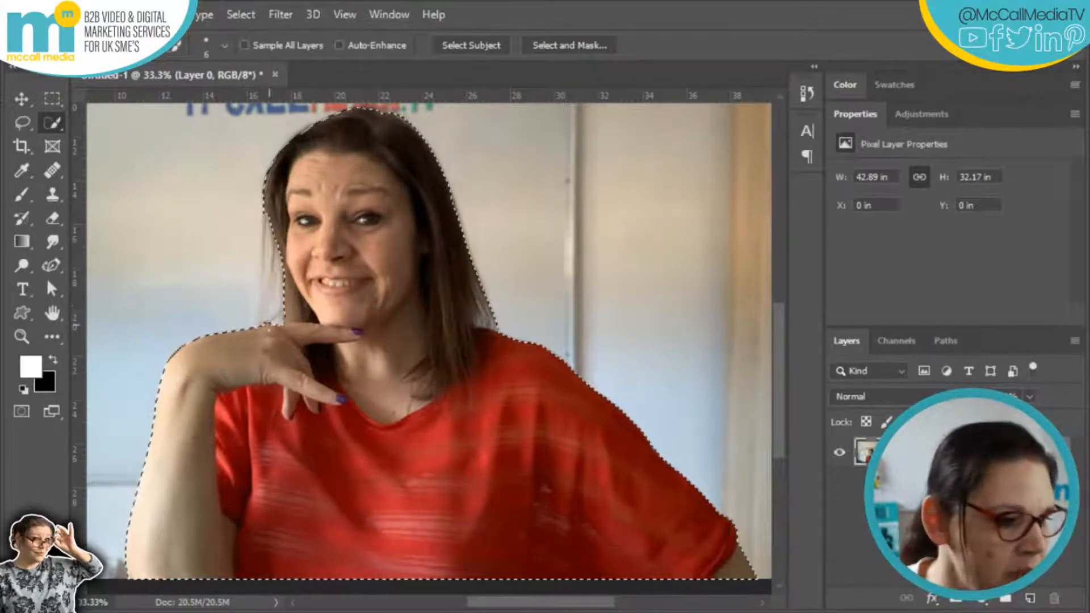
Step: Examine the selection edge up close around the hand, the hair, the top of the head and the shoulders
key("ctrl+plus")
key("ctrl+plus")
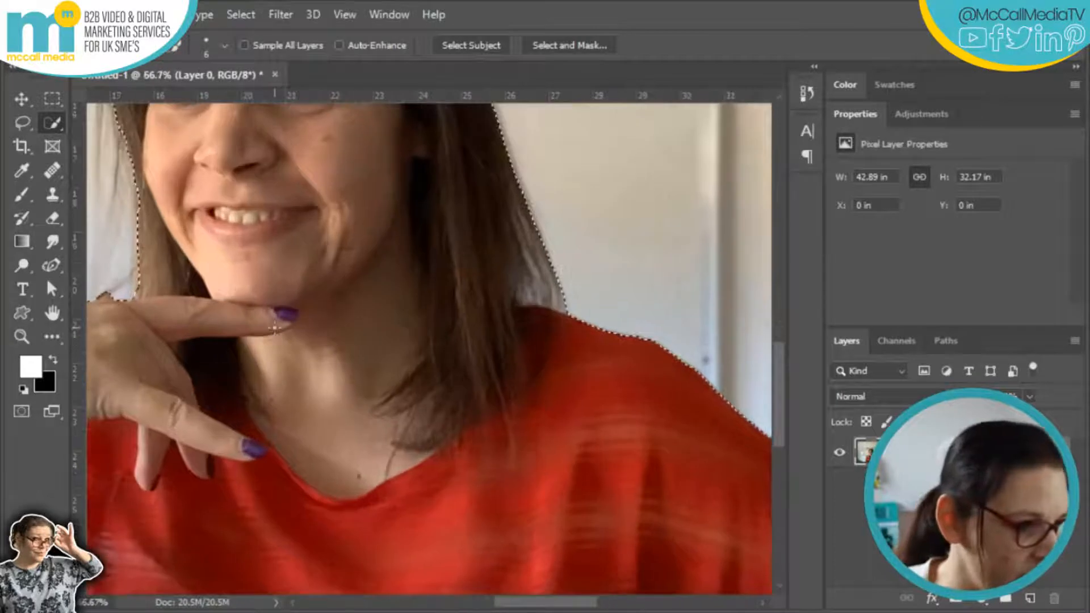
left_click_drag(554, 607, 508, 607)
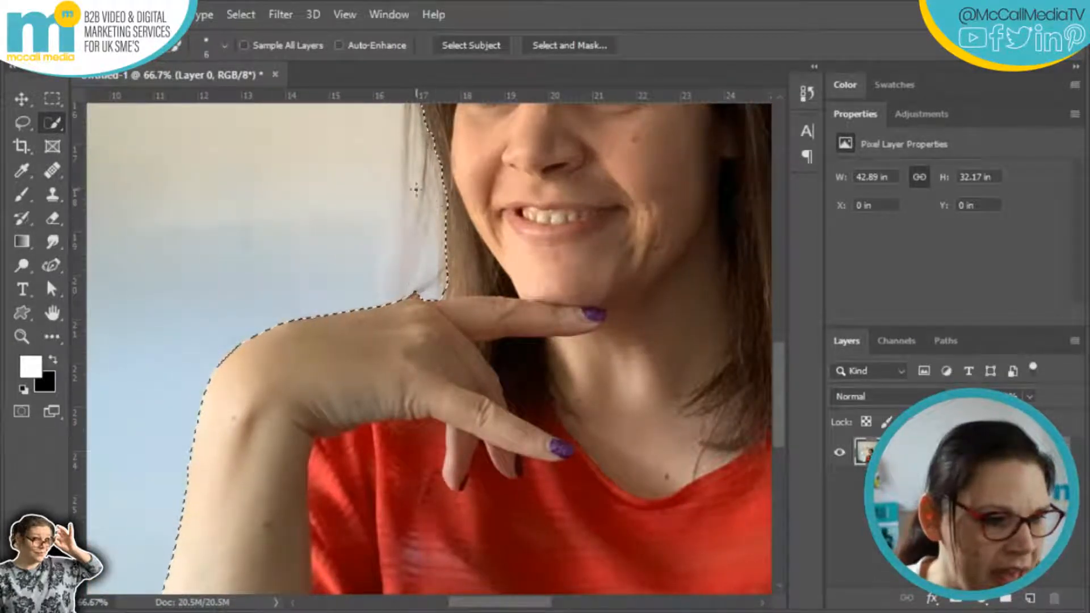
left_click_drag(775, 373, 773, 299)
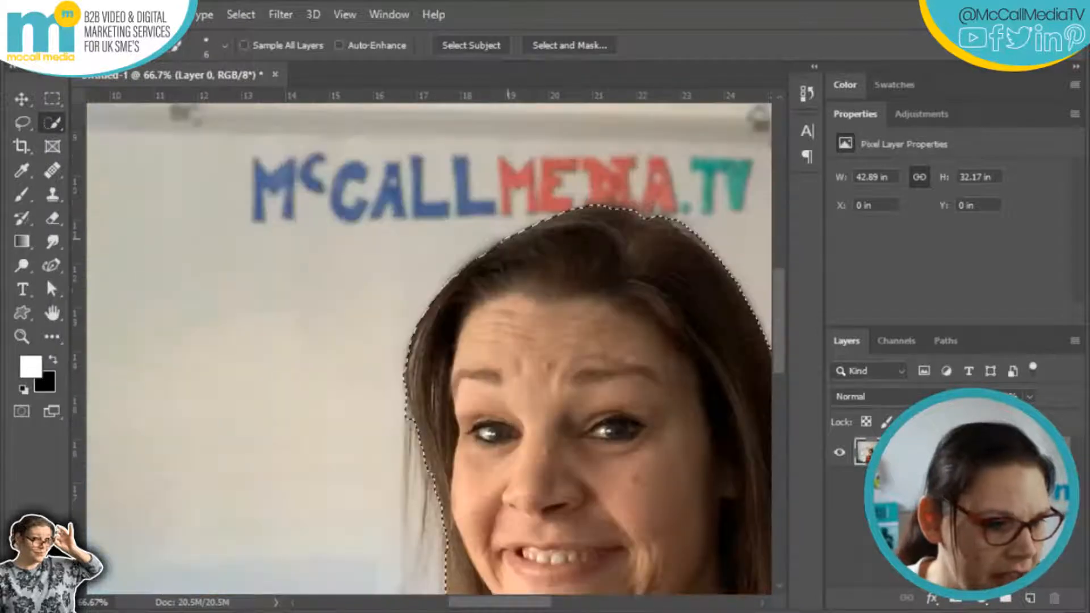
left_click_drag(523, 604, 562, 602)
key("ctrl+minus")
key("ctrl+minus")
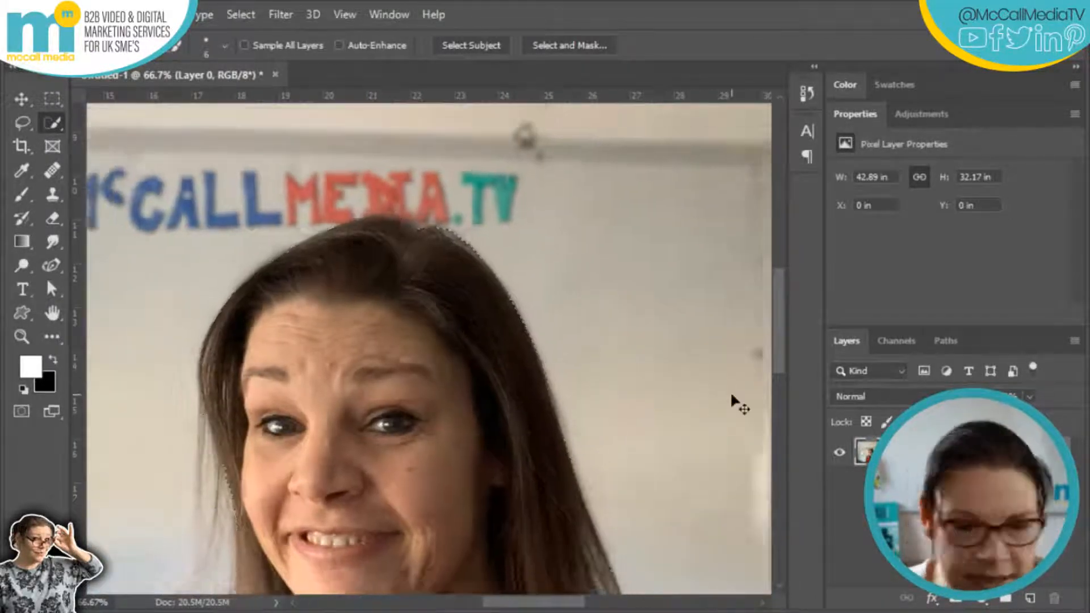
scroll(727, 384, "down", 5)
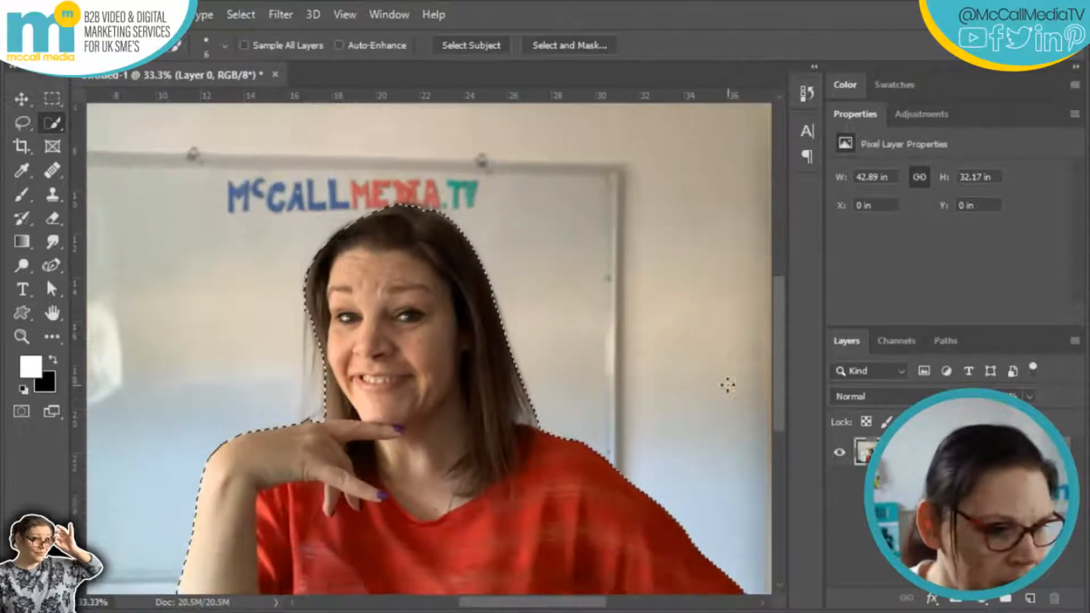
left_click_drag(532, 602, 547, 601)
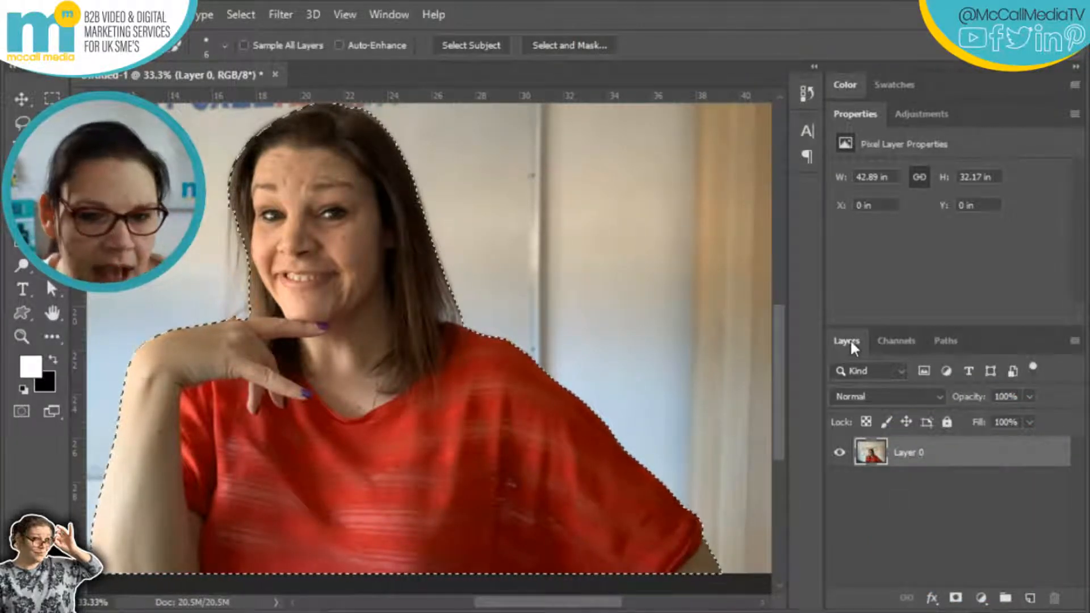
Step: Convert the selection into a work path with the current settings and inspect its anchor points along the shoulder and whole outline
left_click(941, 341)
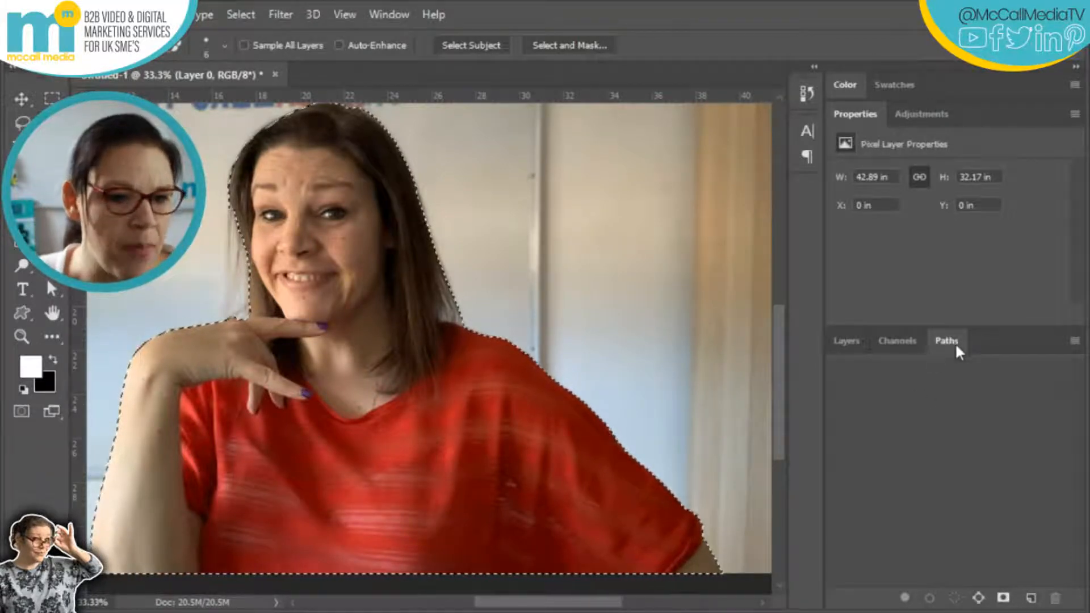
left_click(389, 14)
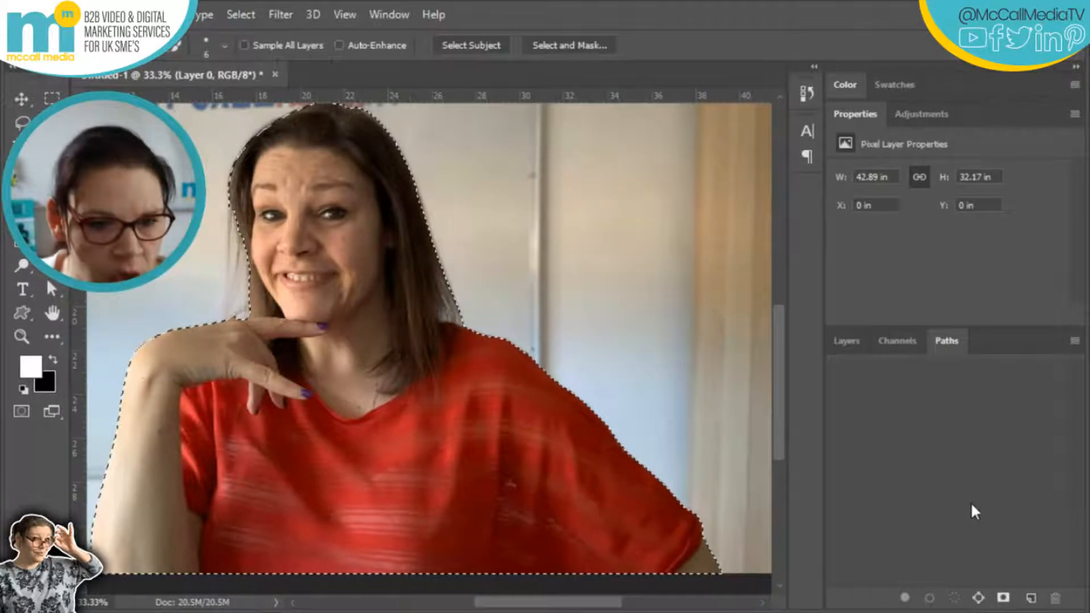
left_click(978, 598)
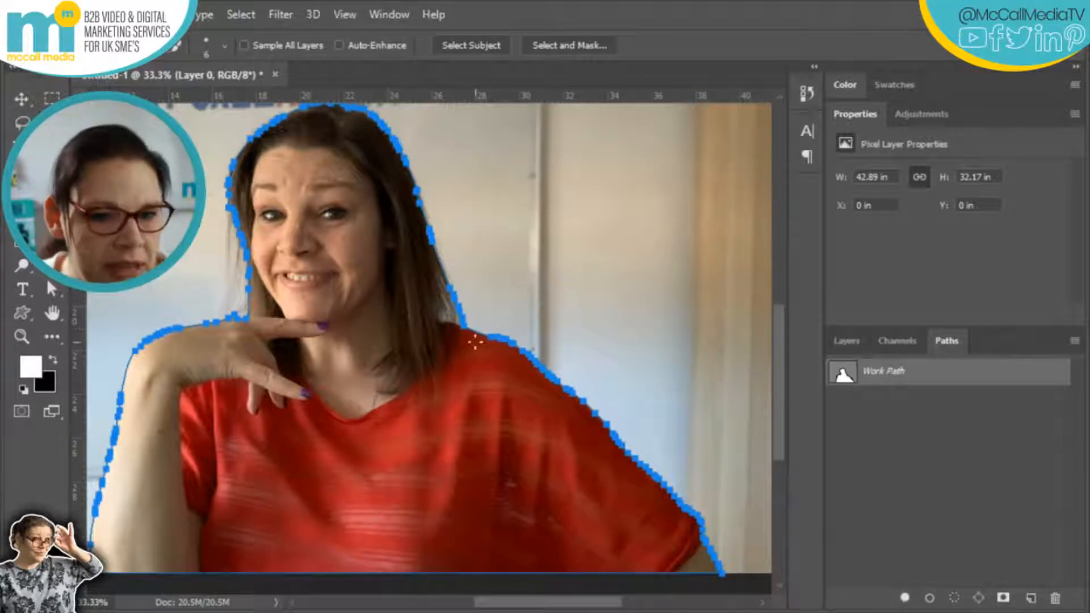
scroll(498, 348, "up", 4)
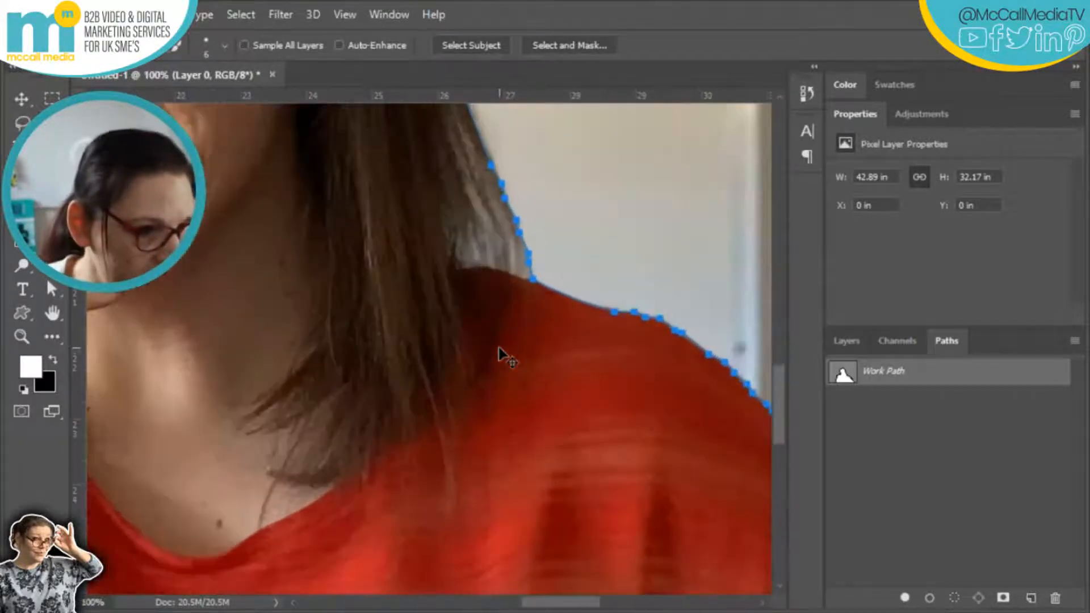
scroll(387, 257, "right", 5)
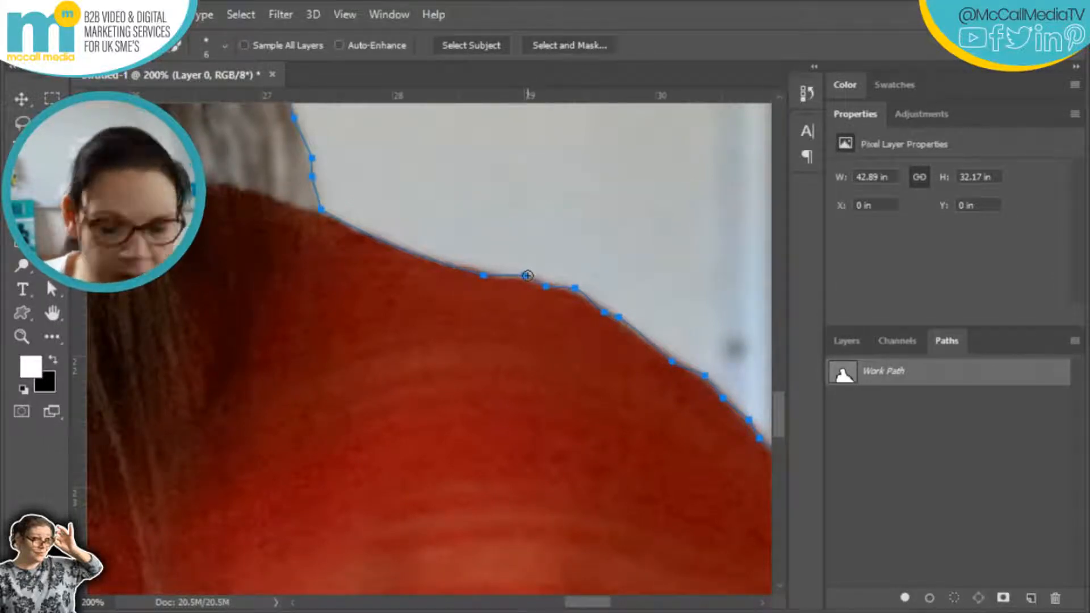
scroll(394, 314, "down", 3)
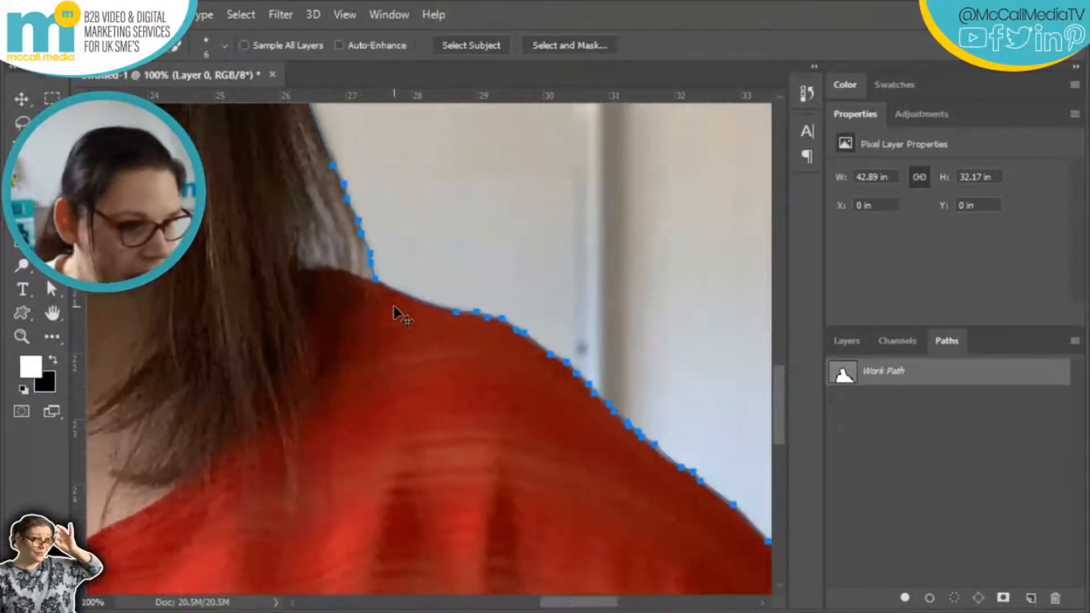
scroll(393, 307, "down", 3)
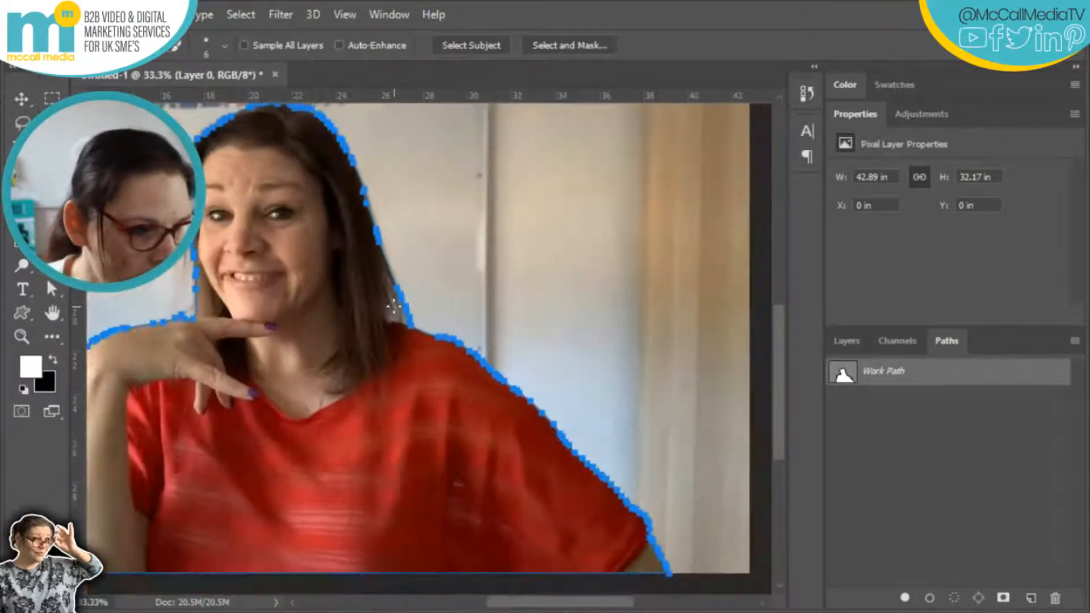
left_click_drag(593, 603, 575, 604)
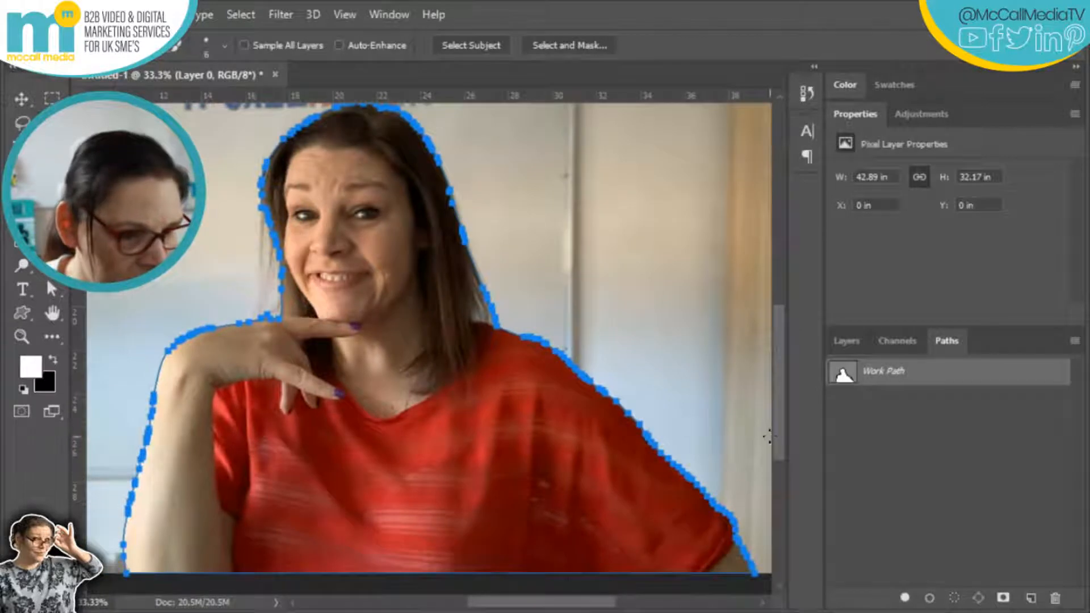
left_click_drag(778, 433, 780, 430)
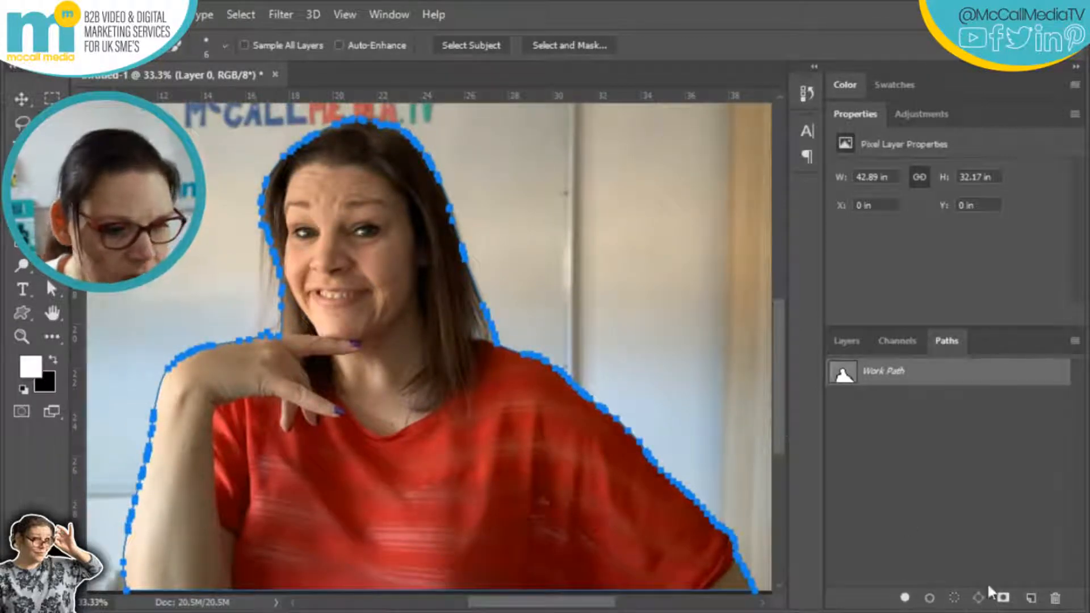
Step: Undo the work path to get the selection back, with the Quick Selection tool active
key("ctrl+z")
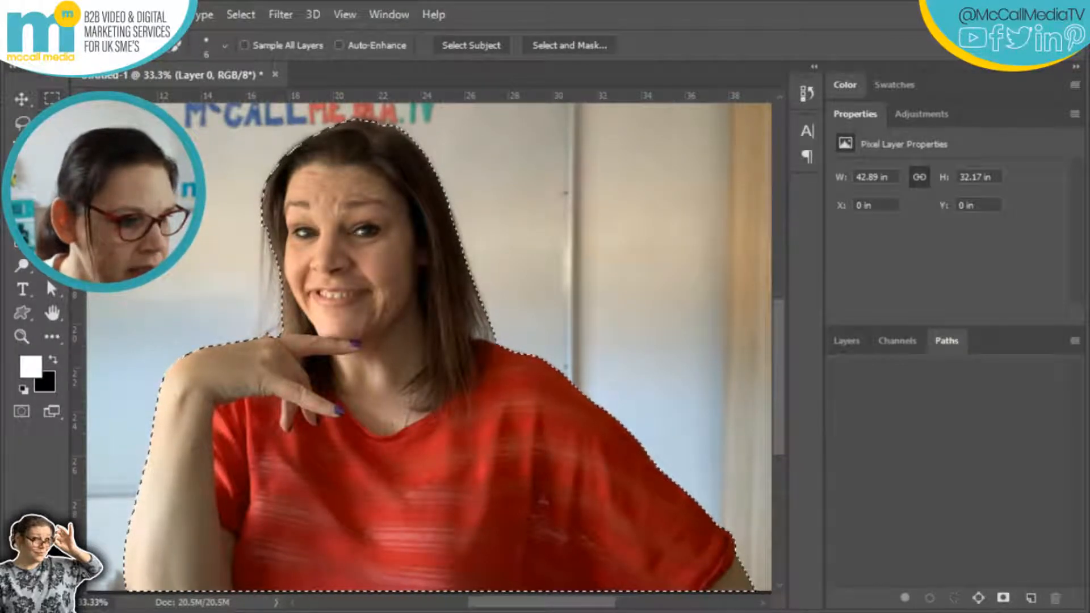
key("v")
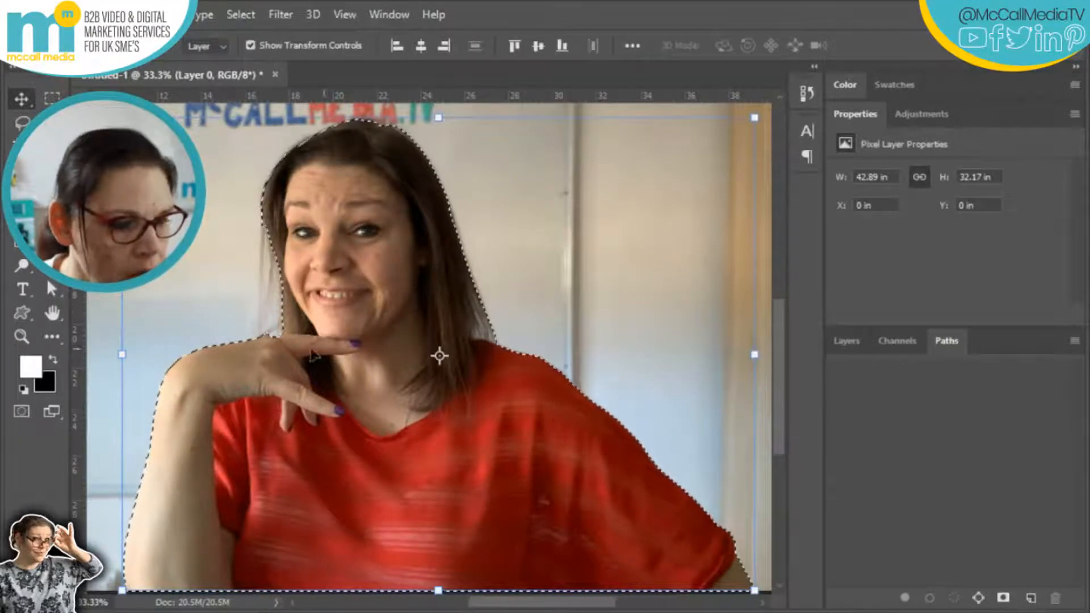
key("w")
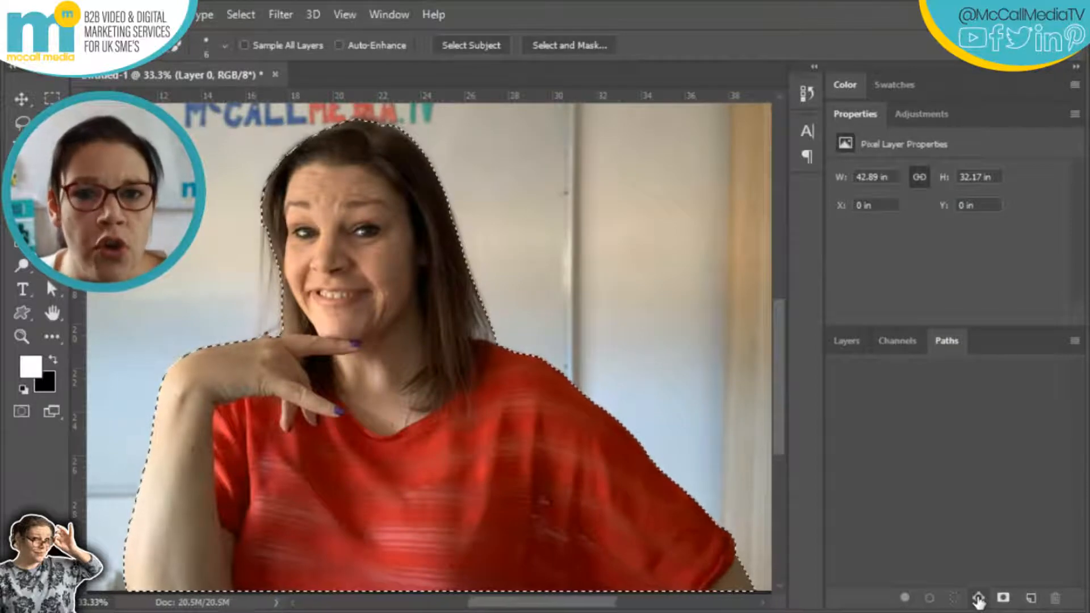
Step: Make a work path from the selection of the woman with a tolerance of 8.0 pixels
key("alt")
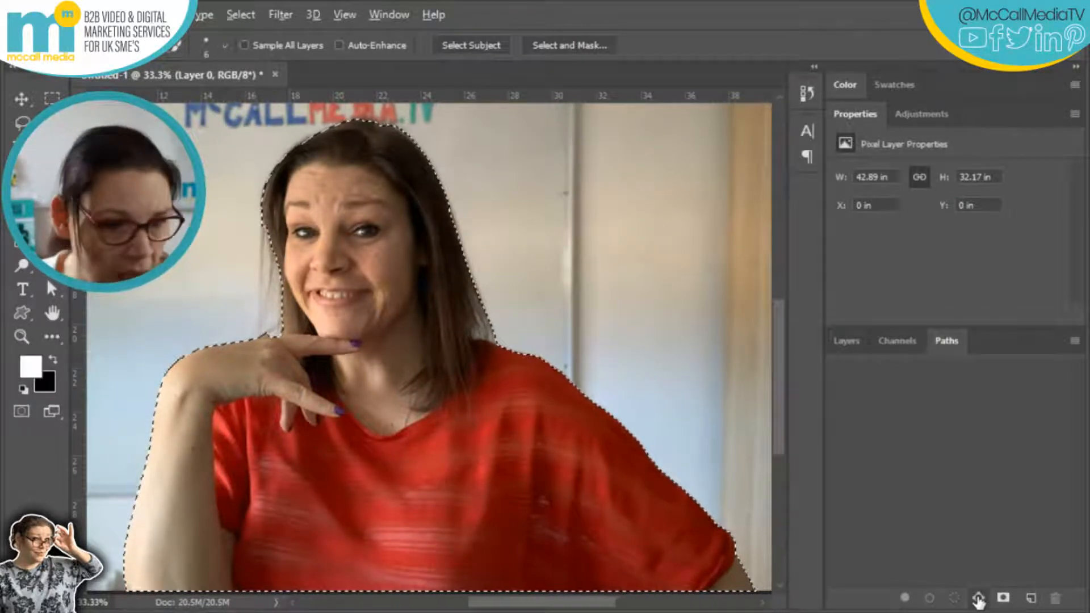
left_click(978, 600, "alt")
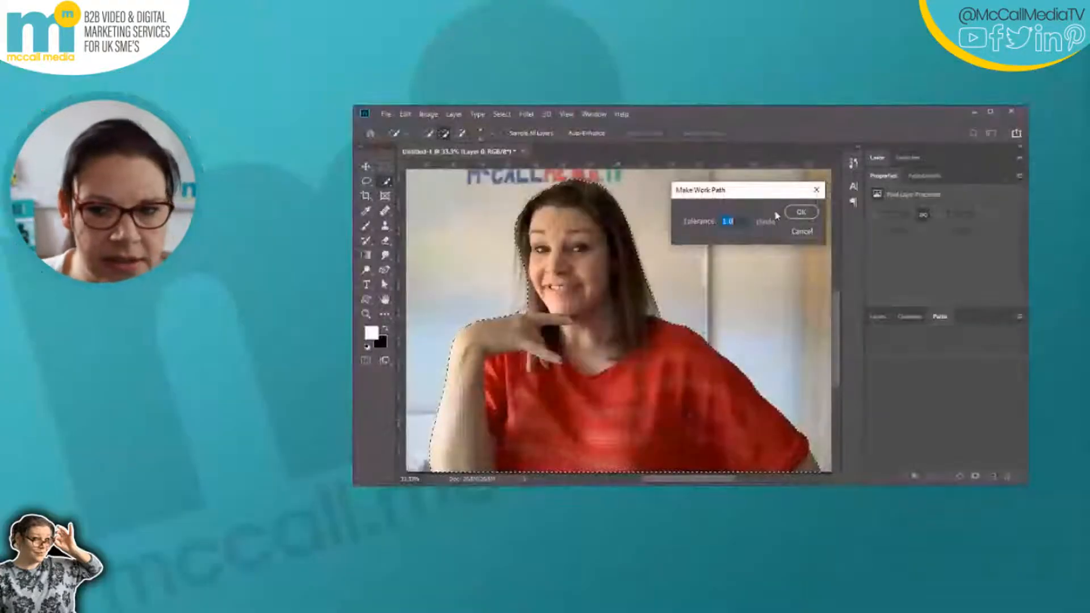
left_click_drag(773, 195, 755, 210)
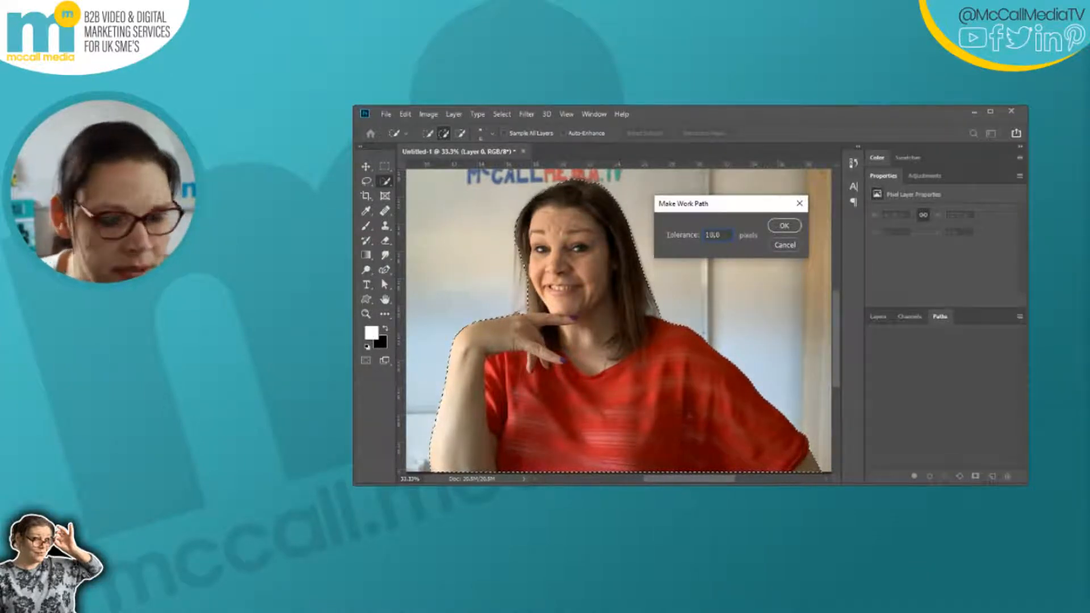
type("1,0")
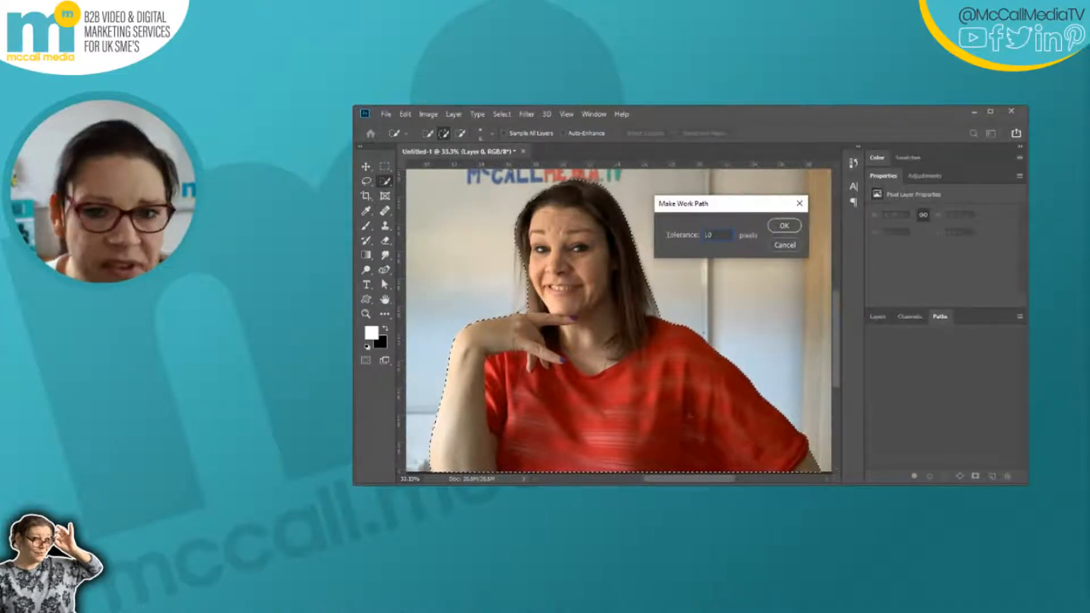
type("8,0")
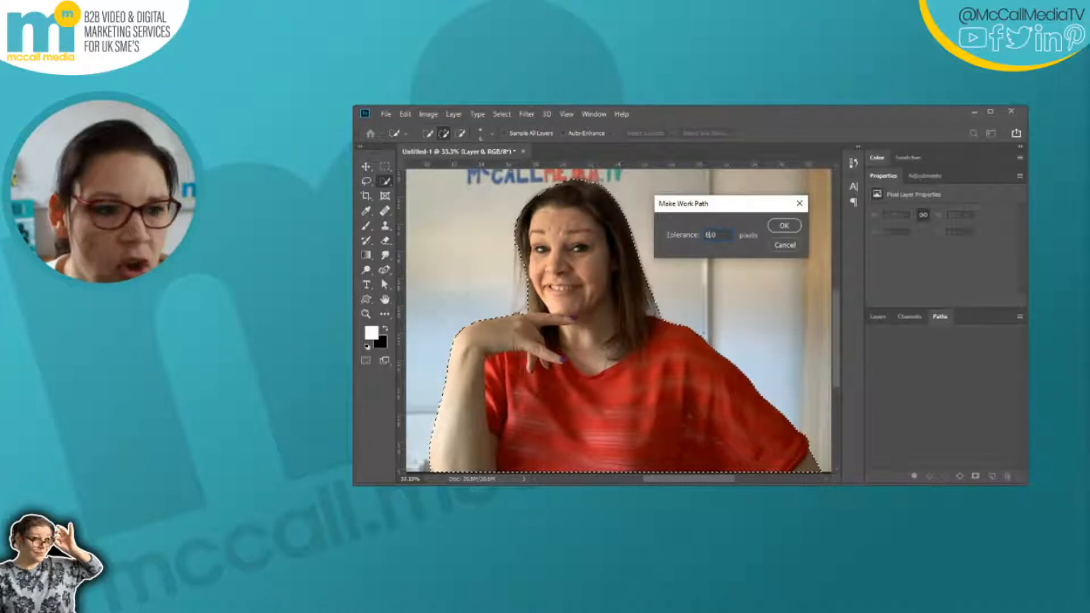
left_click(785, 226)
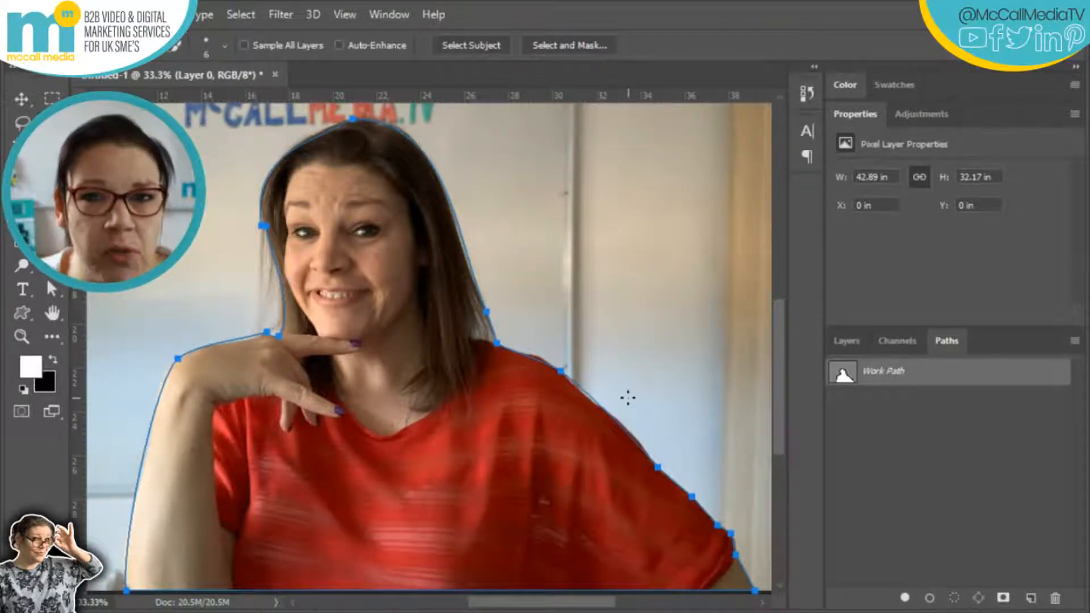
Step: Clear the stray selection on the forearm and activate the Curvature Pen Tool with the lower forearm outline in close view
key("ctrl+plus")
key("ctrl+plus")
key("ctrl+plus")
key("ctrl+plus")
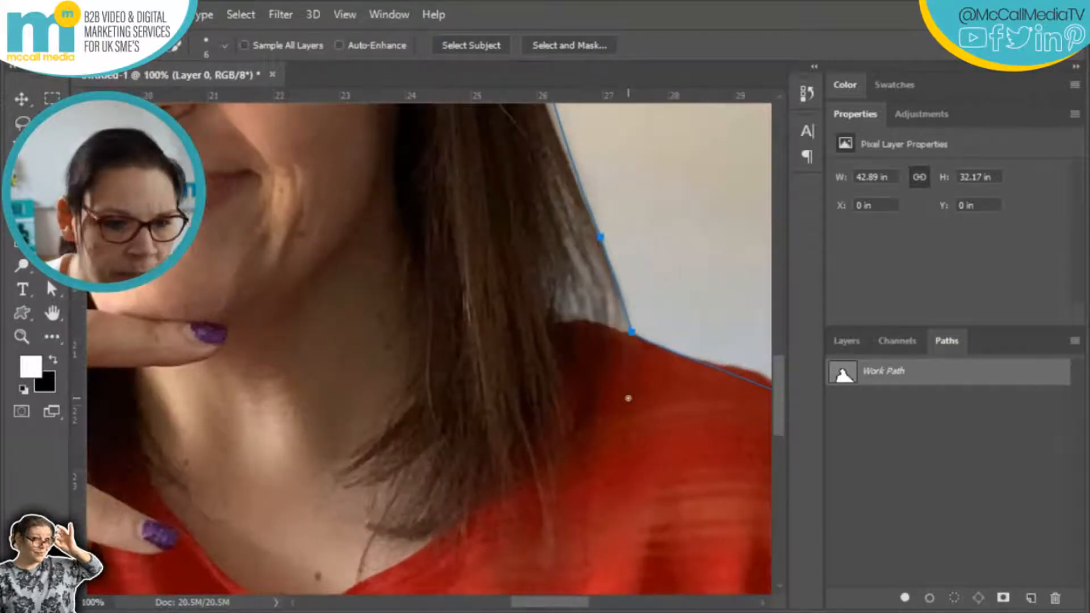
left_click_drag(588, 602, 488, 600)
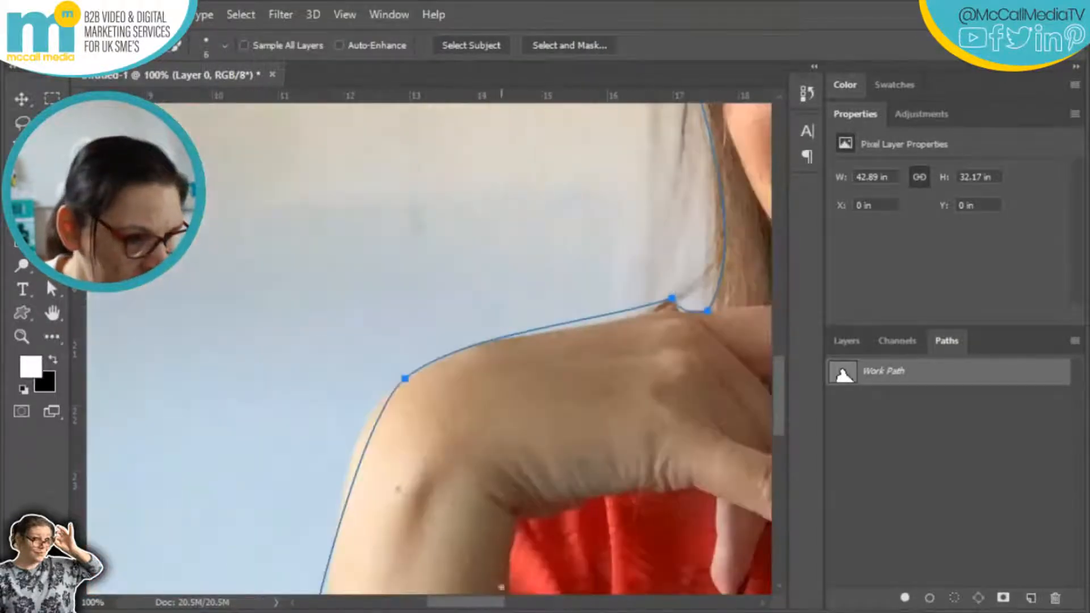
left_click_drag(781, 390, 781, 484)
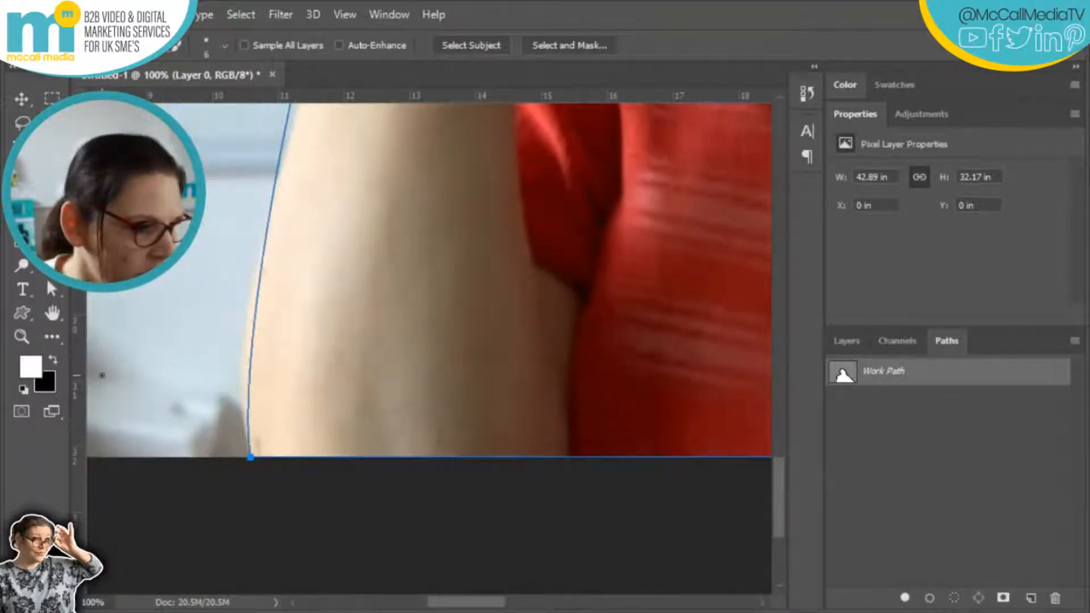
left_click_drag(779, 505, 781, 488)
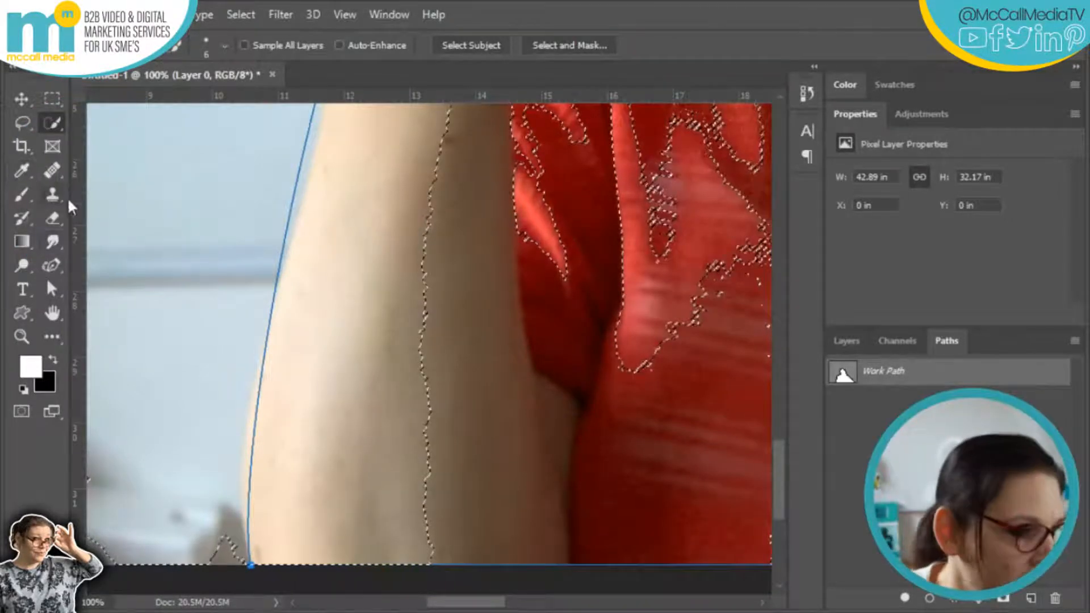
left_click(53, 265)
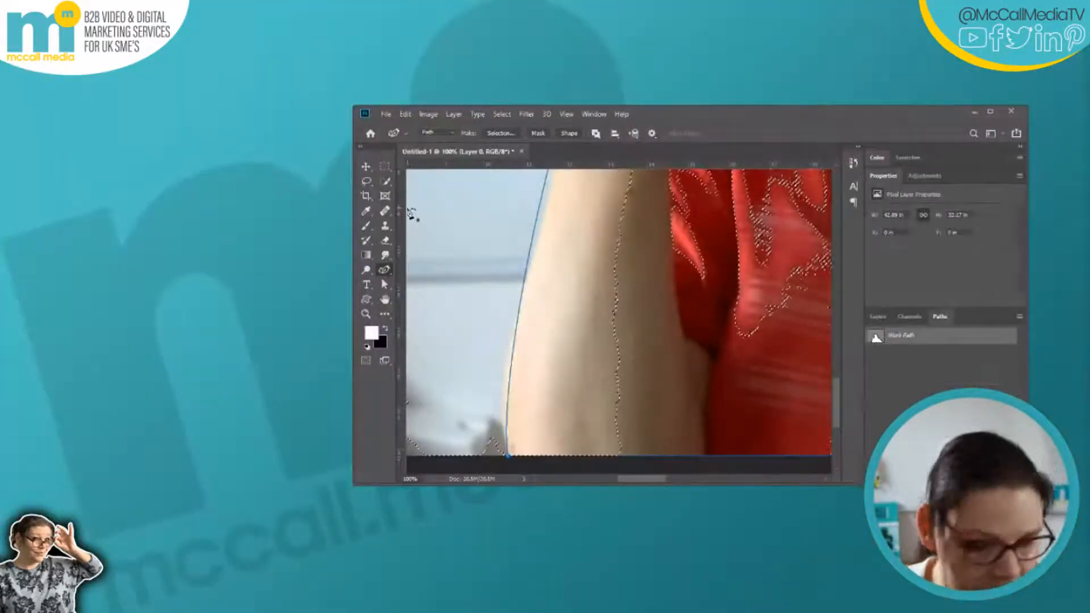
key("ctrl+d")
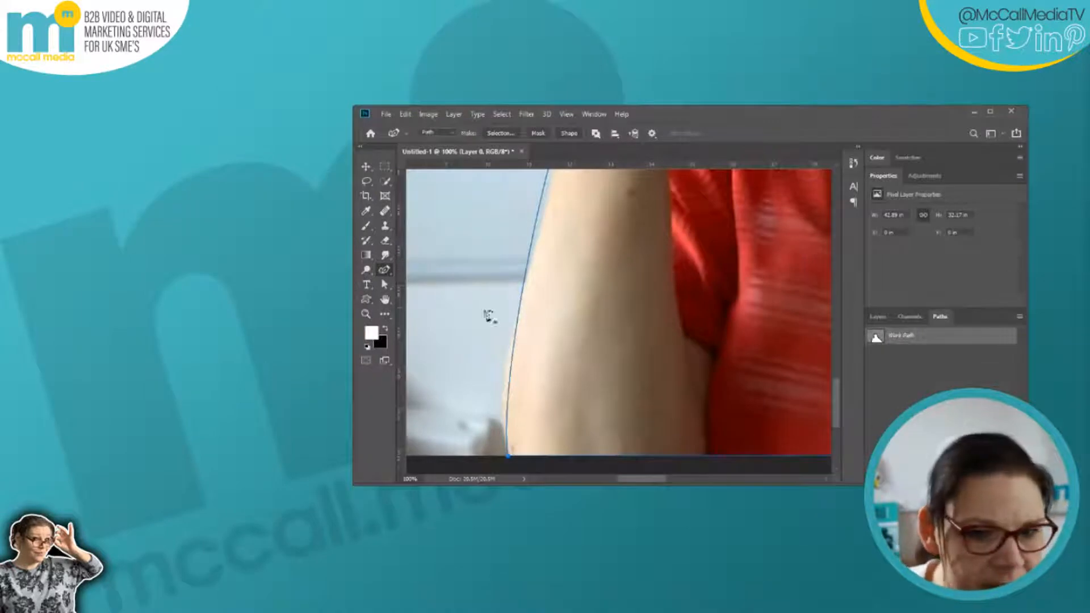
left_click(385, 272)
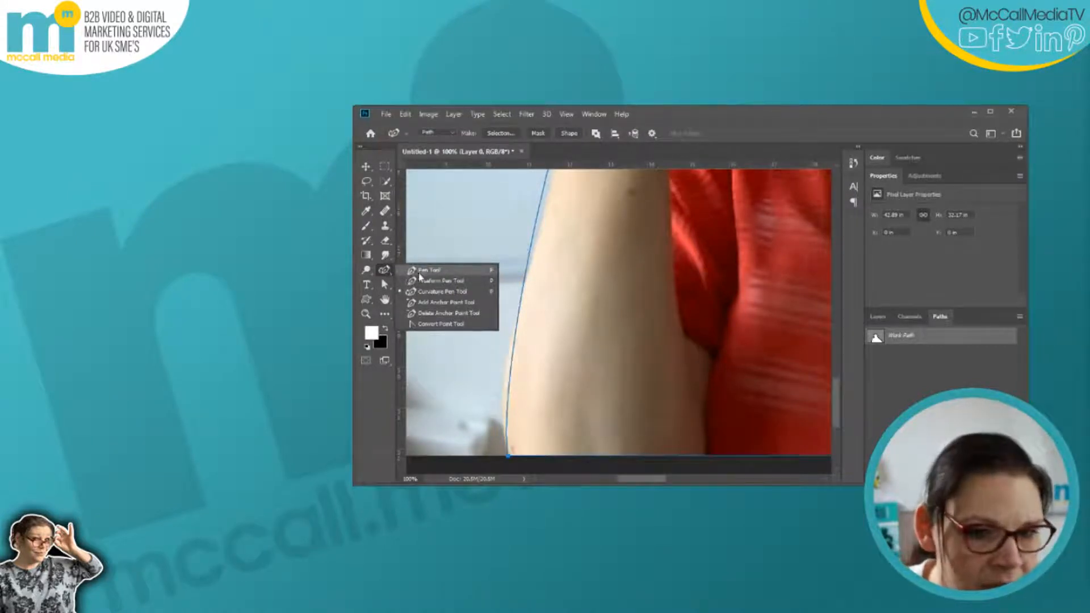
left_click(451, 294)
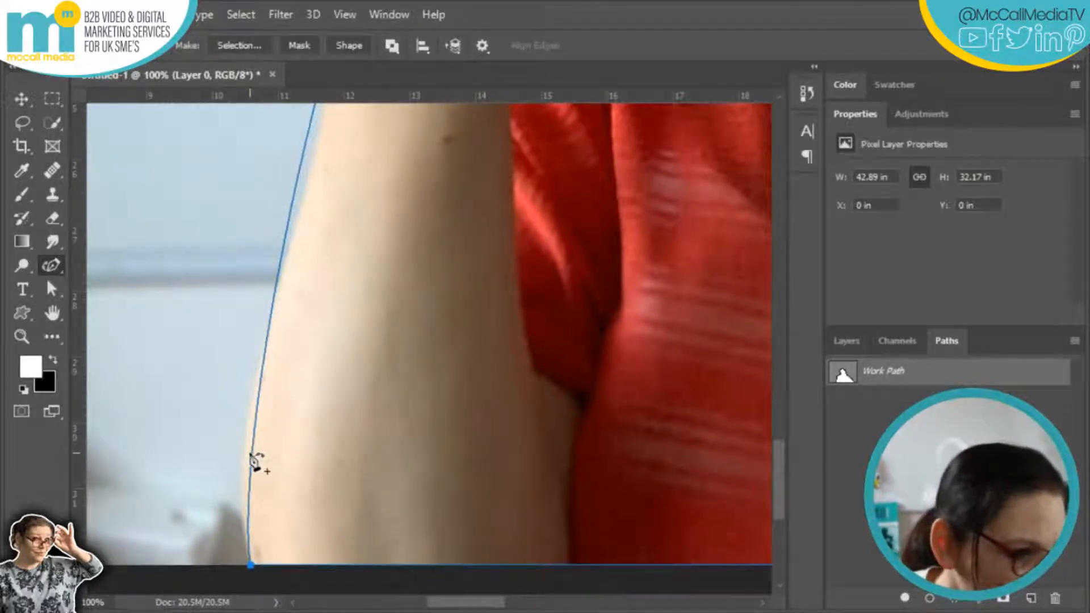
Step: Add two anchor points to the path along the outer forearm and pull them onto the edge of the skin
left_click_drag(253, 462, 244, 467)
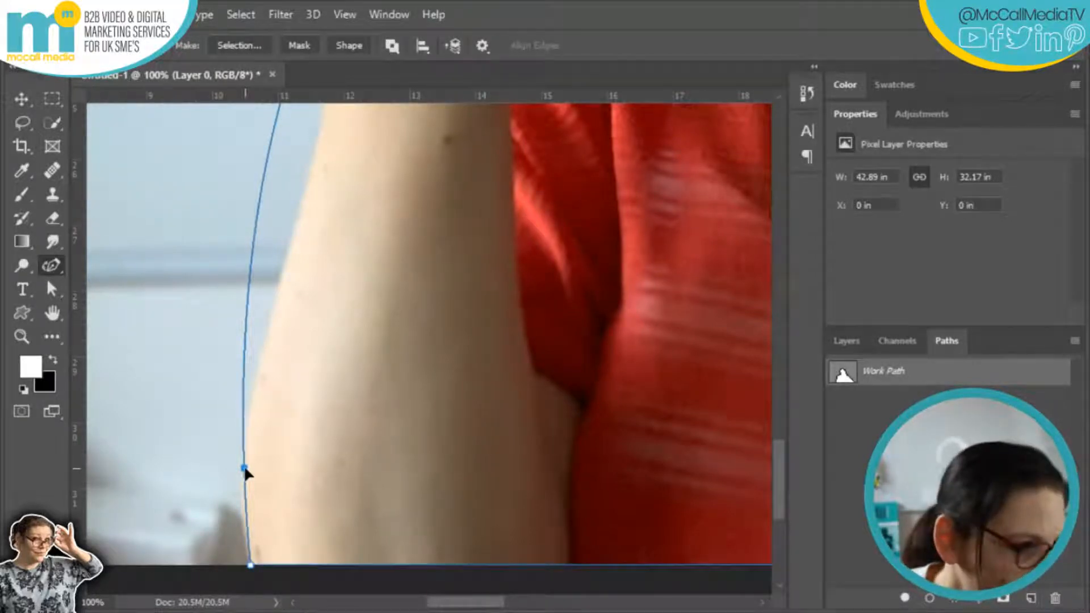
left_click_drag(245, 469, 242, 470)
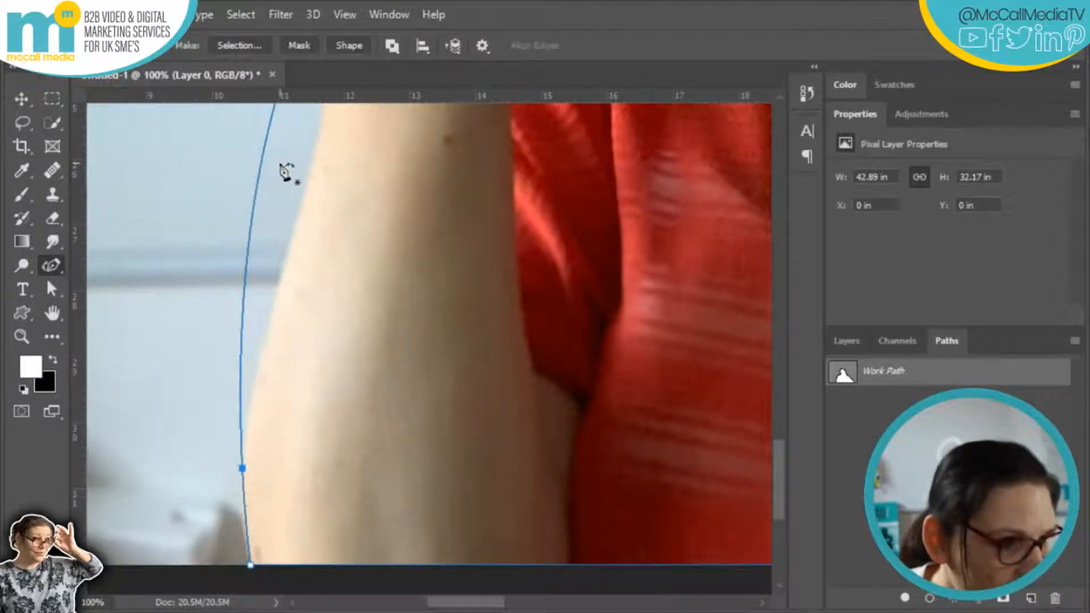
left_click_drag(254, 220, 294, 228)
Step: Refit the path around the bent wrist and back of the hand by adding points and moving existing ones onto the skin edge
left_click_drag(786, 473, 783, 421)
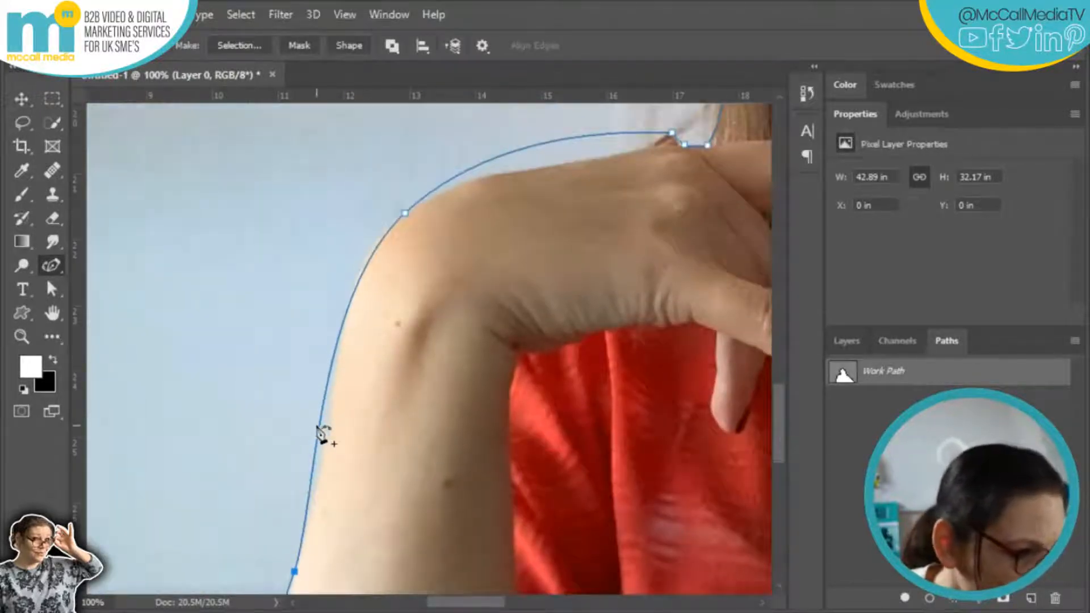
left_click(321, 429)
left_click_drag(406, 213, 379, 235)
left_click_drag(521, 153, 521, 169)
left_click_drag(670, 134, 626, 154)
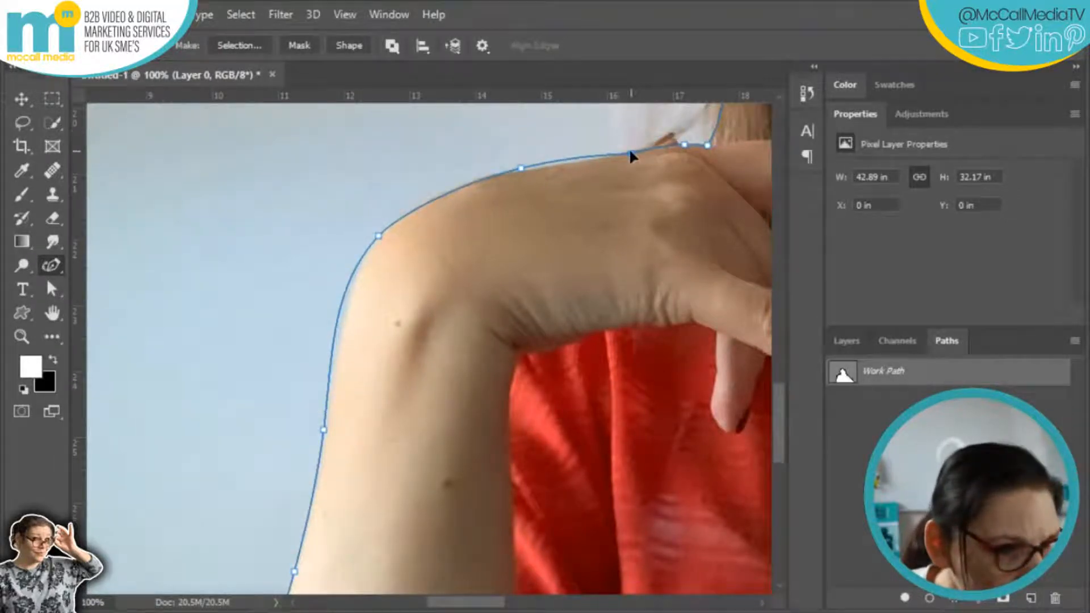
Step: Add a path point on the hair edge beside the cheek and move the eye-level point up against the hair
left_click_drag(782, 417, 782, 358)
left_click_drag(711, 300, 706, 295)
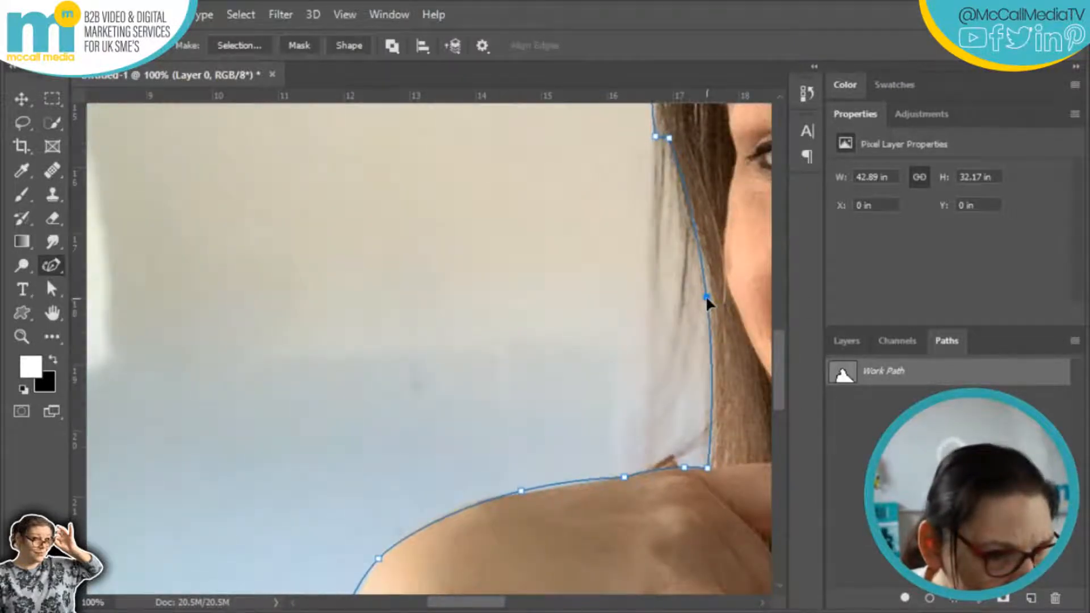
left_click_drag(782, 399, 784, 363)
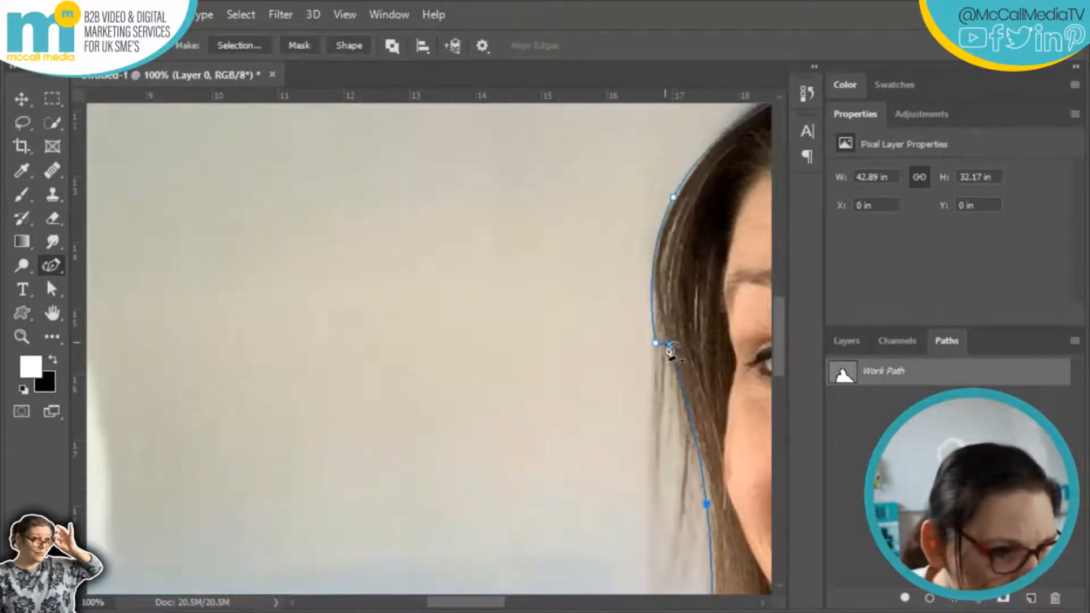
left_click_drag(652, 338, 656, 310)
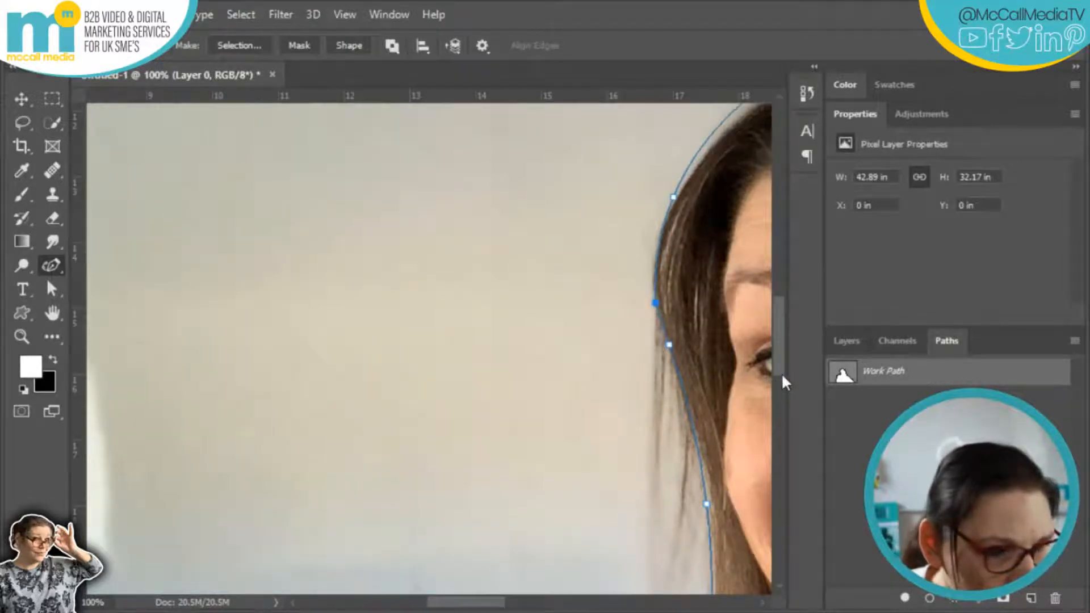
Step: Add path points on the hairline above the forehead and on the hair beside the cheek to tighten the curve
left_click_drag(780, 380, 782, 355)
left_click_drag(464, 607, 505, 606)
left_click(385, 203)
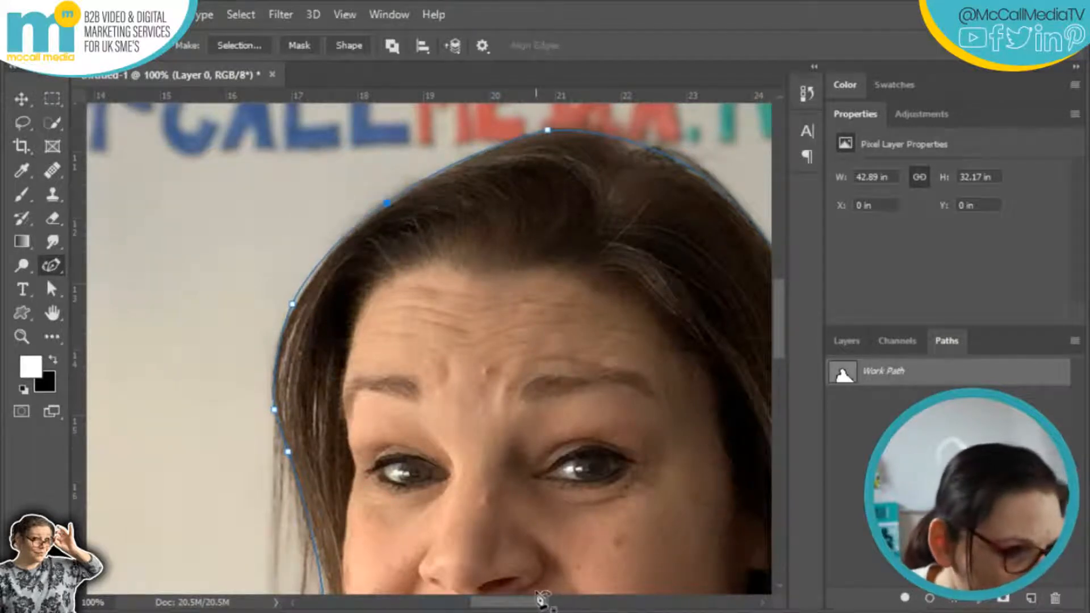
left_click_drag(316, 534, 305, 541)
Step: Add and adjust path points from the crown down the long hair on the far side of the head to hug the hair edge
left_click_drag(530, 603, 554, 601)
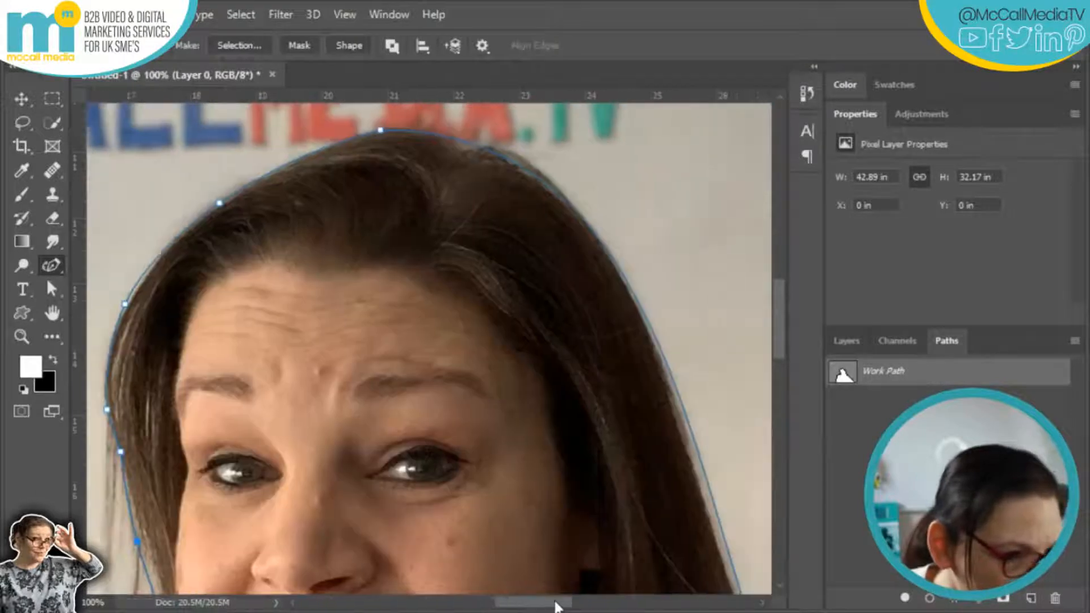
left_click_drag(412, 151, 437, 161)
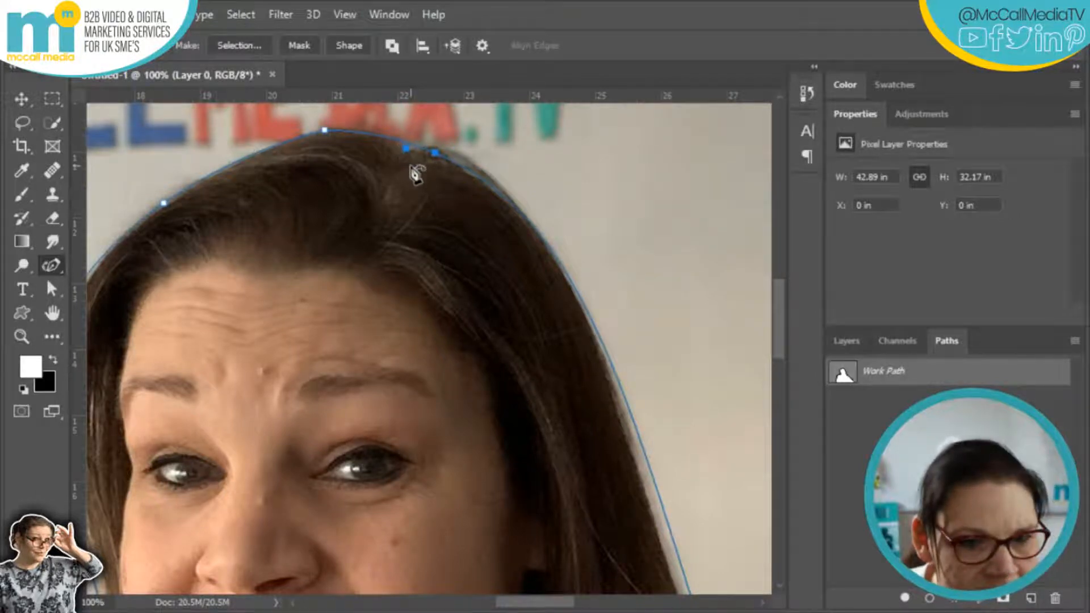
scroll(786, 312, "down", 4)
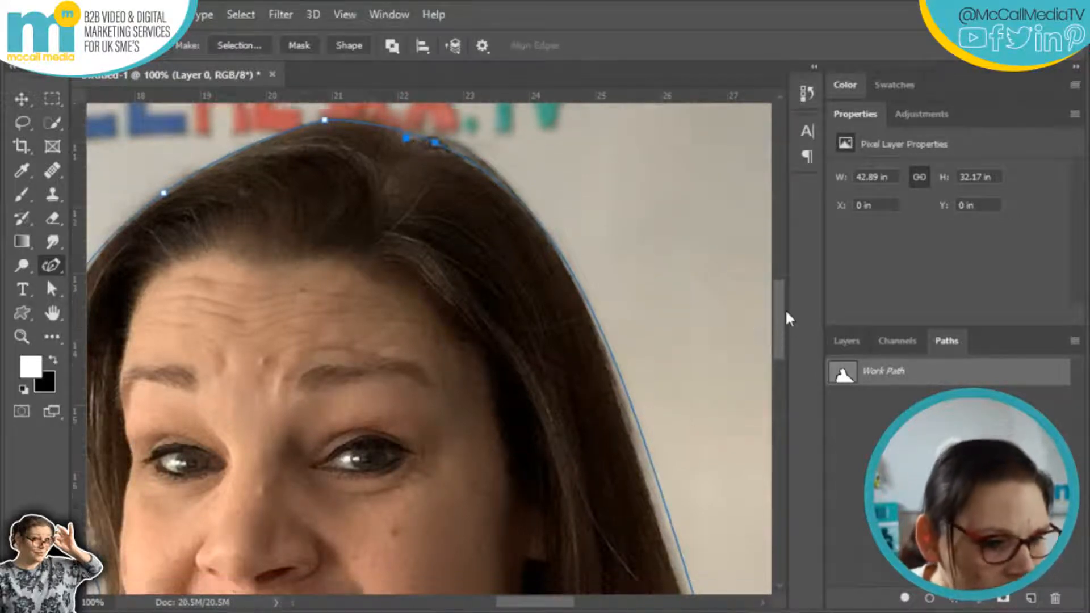
left_click_drag(650, 342, 634, 341)
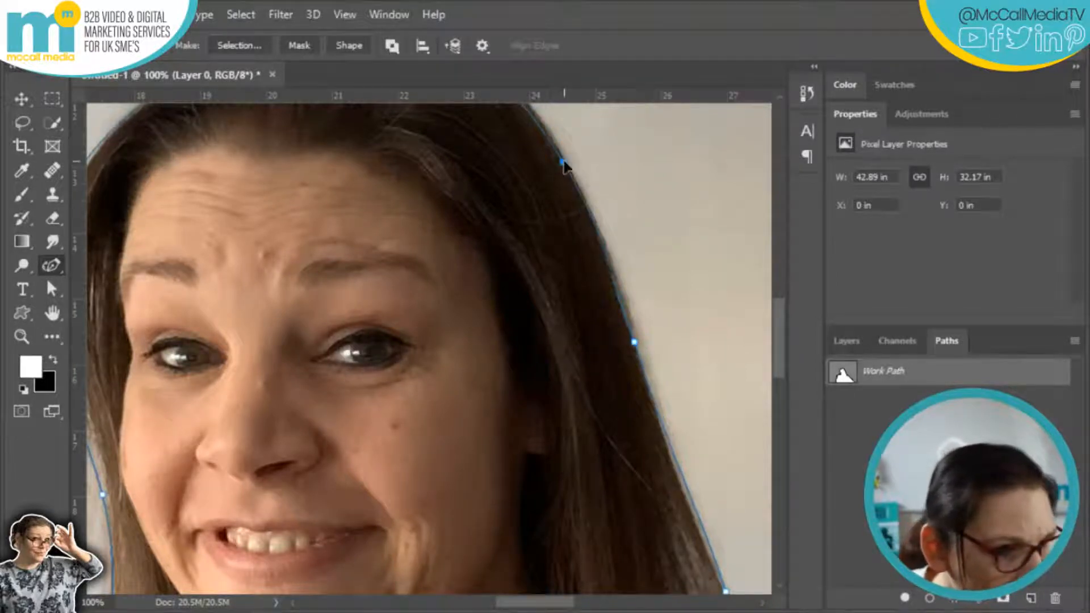
Step: Add two path points on the red top where the shoulder meets the hair and move them onto the fabric edge
left_click_drag(779, 321, 779, 366)
left_click_drag(562, 606, 615, 606)
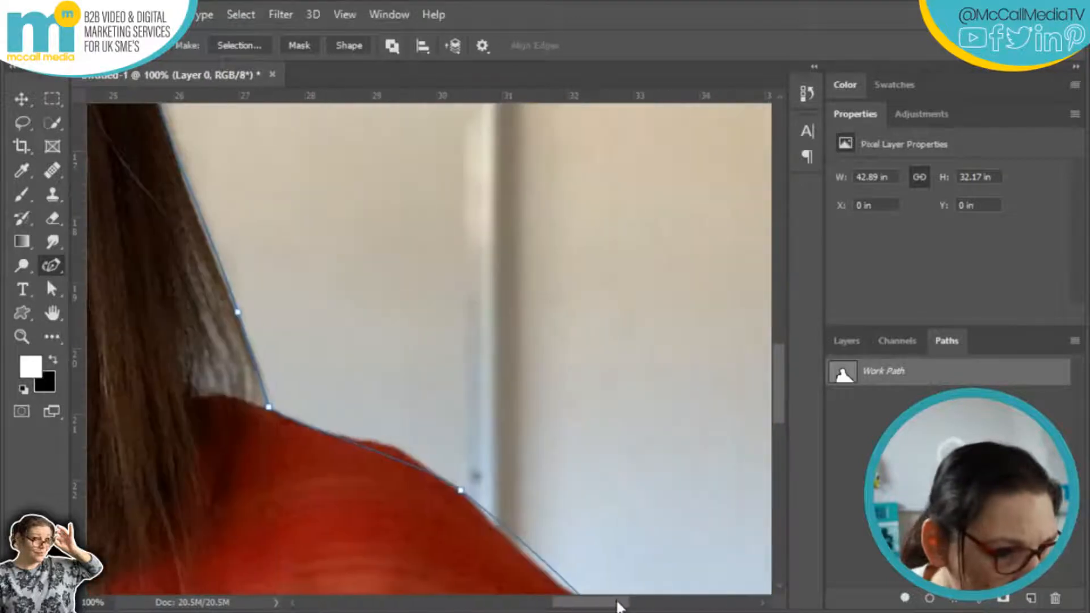
left_click_drag(392, 459, 395, 448)
left_click(334, 424)
left_click_drag(335, 424, 328, 432)
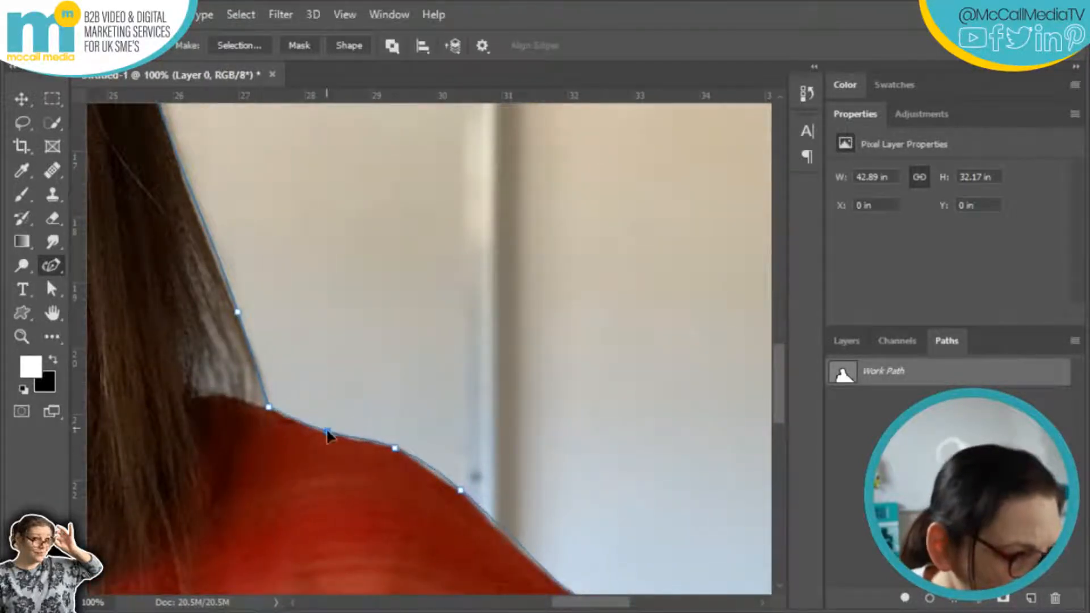
Step: Reposition and add path points down the shoulder and upper sleeve so the curve follows the edge of the red top
left_click_drag(561, 602, 579, 602)
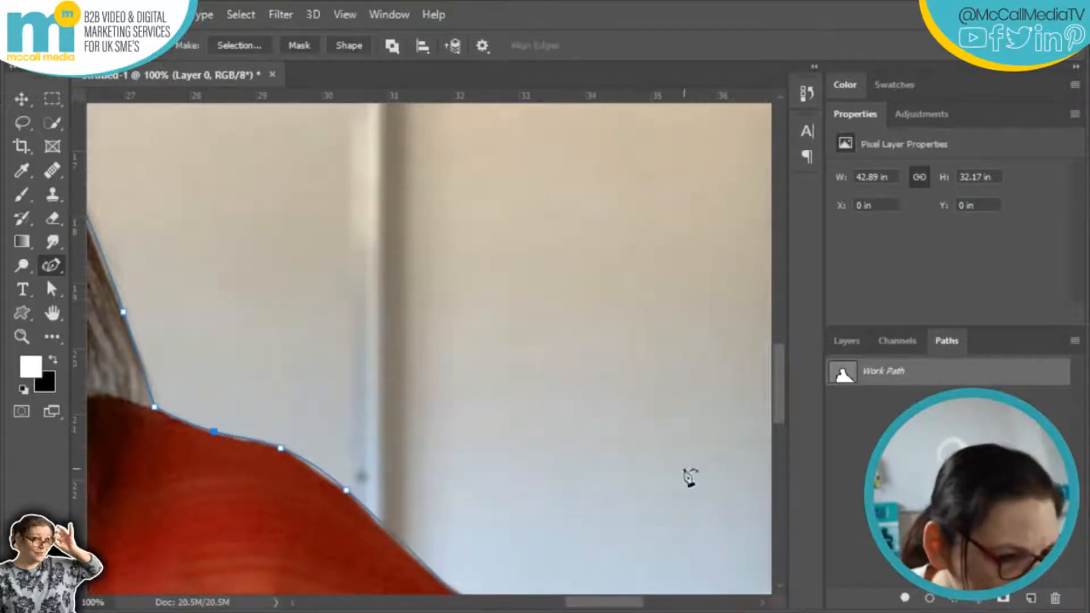
scroll(782, 398, "down", 5)
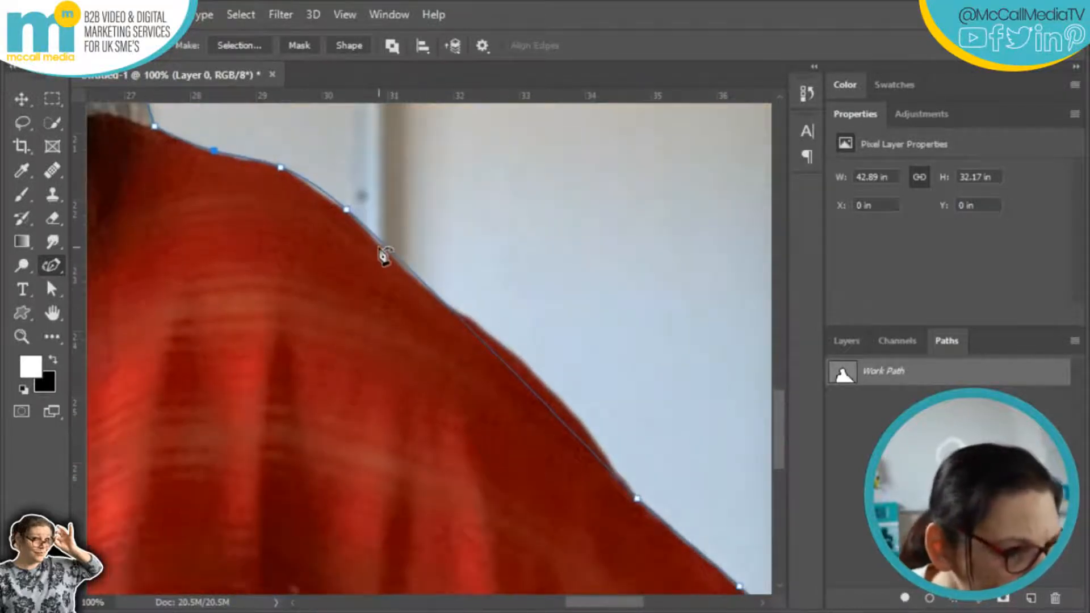
left_click_drag(352, 216, 444, 300)
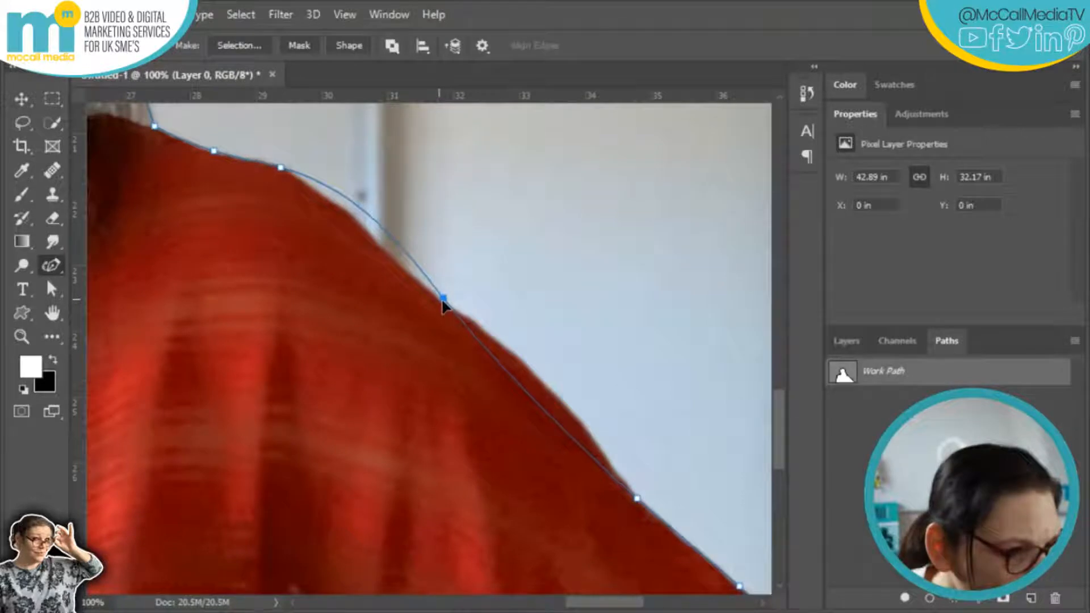
left_click_drag(385, 236, 371, 238)
mouse_move(541, 363)
left_mouse_down()
mouse_move(527, 384)
mouse_move(524, 367)
left_mouse_up()
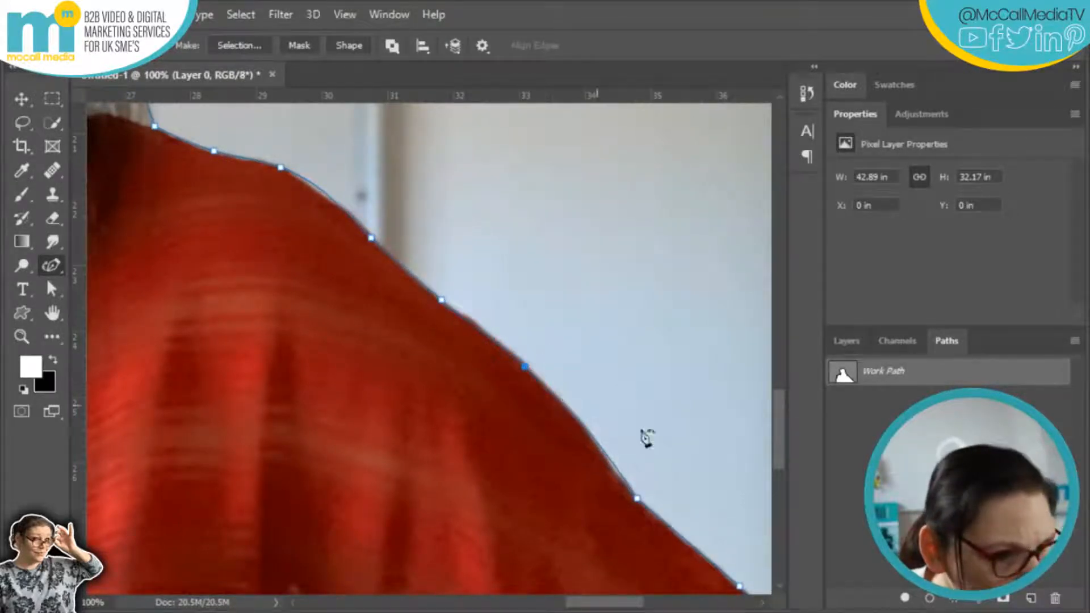
Step: Add path points at the sleeve cuff and on the arm just below it to follow the outline
scroll(776, 441, "down", 3)
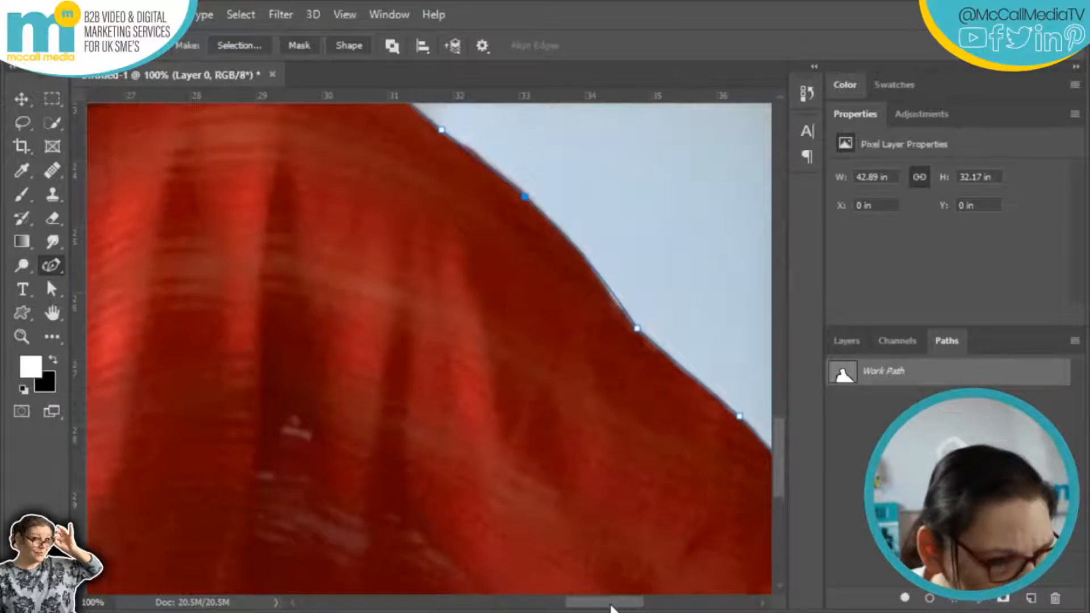
left_click_drag(608, 605, 654, 603)
scroll(772, 445, "down", 3)
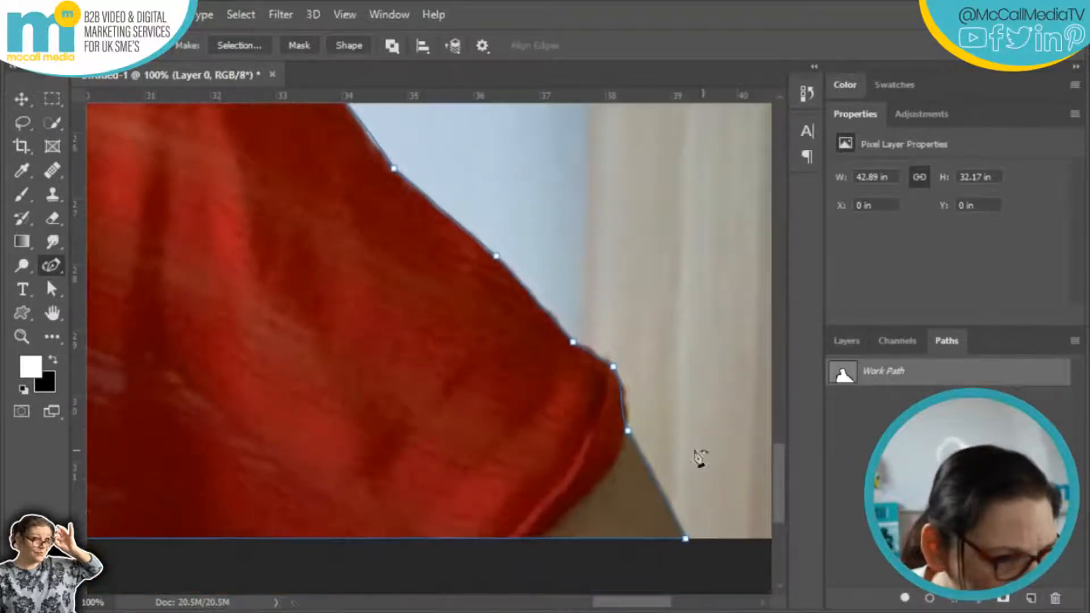
left_click(628, 398)
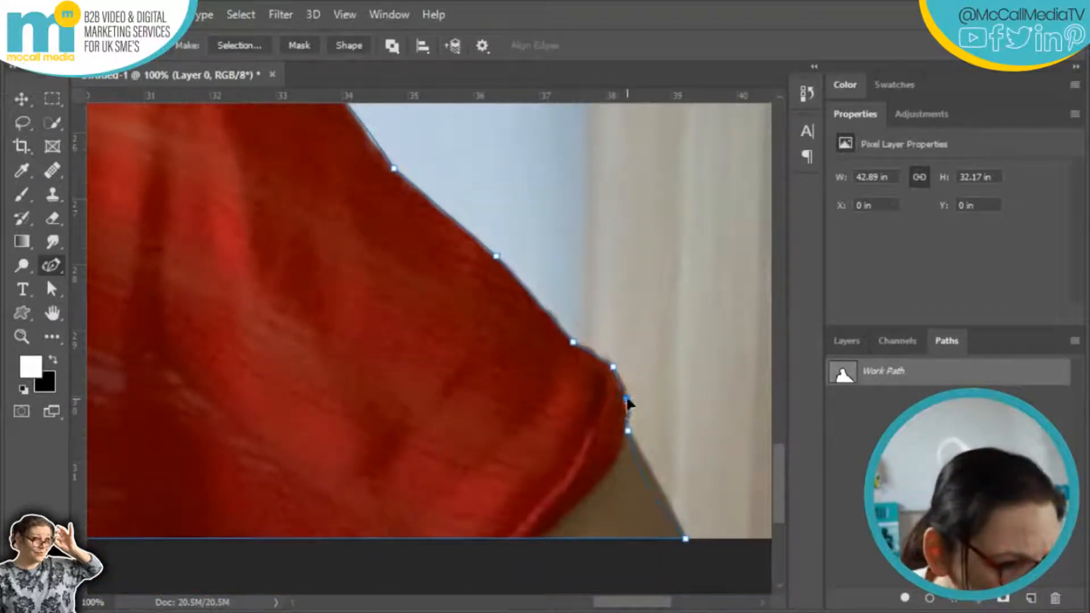
left_click(639, 450)
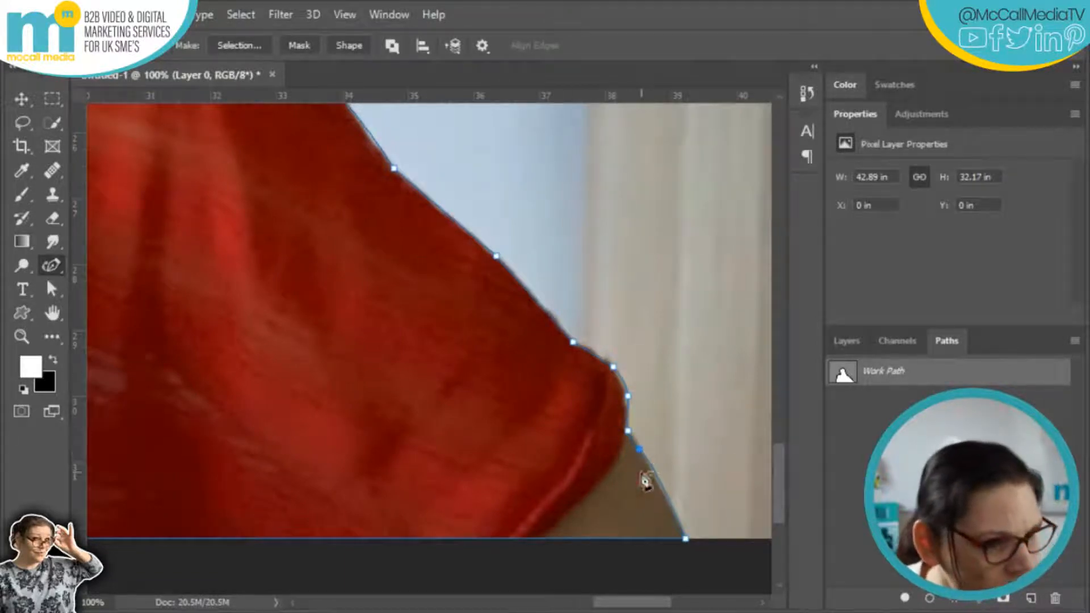
Step: Check the whole refined path around the woman and apply it to Layer 0 as a vector mask that hides the background
key("ctrl+minus")
key("ctrl+minus")
key("ctrl+minus")
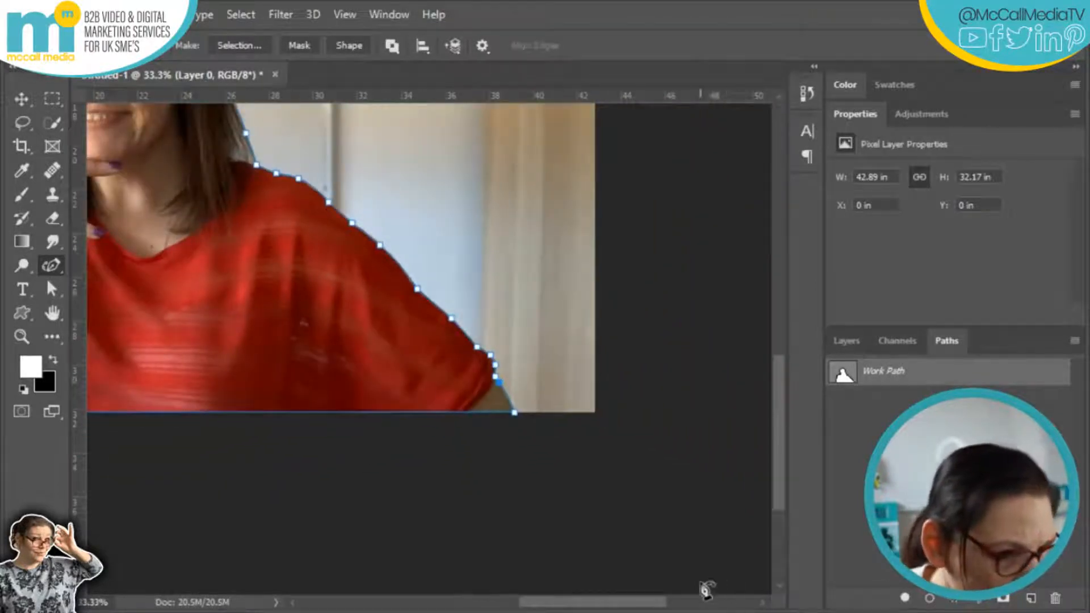
left_click_drag(669, 605, 605, 606)
left_click_drag(781, 477, 779, 429)
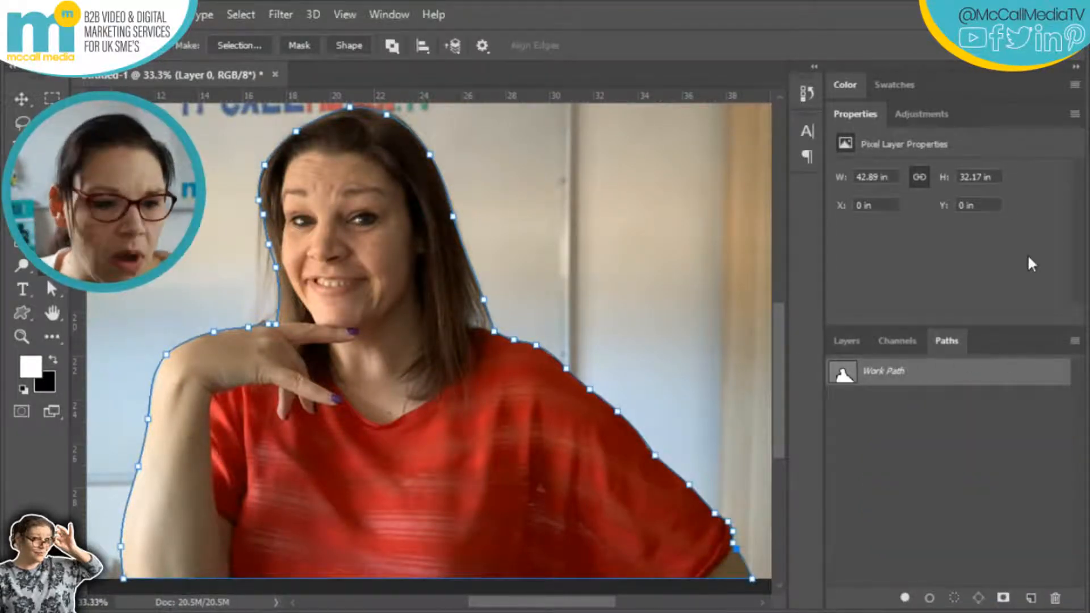
left_click(844, 341)
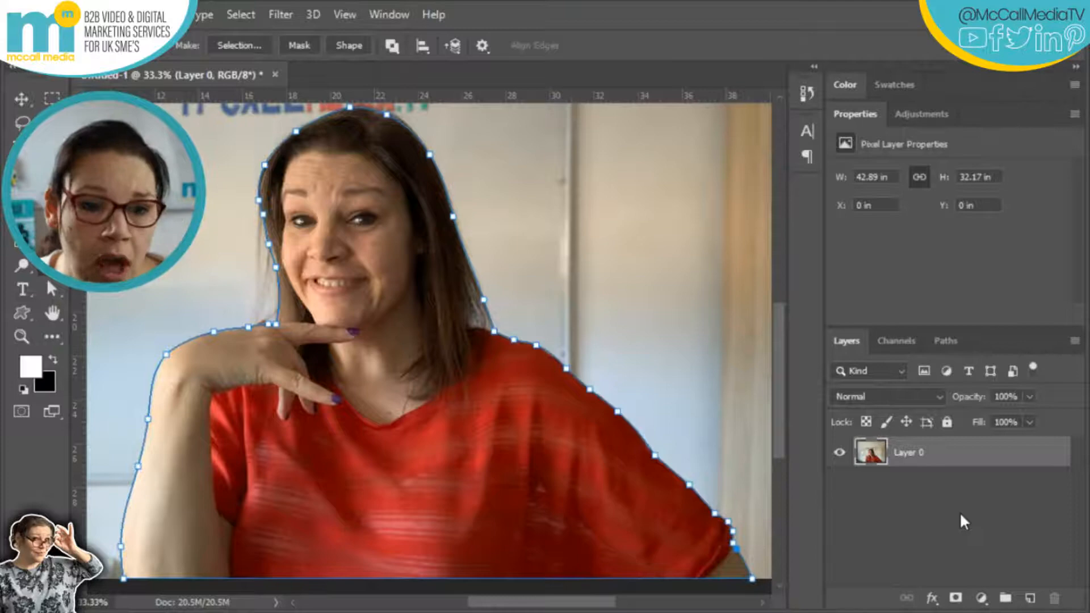
left_click(956, 599)
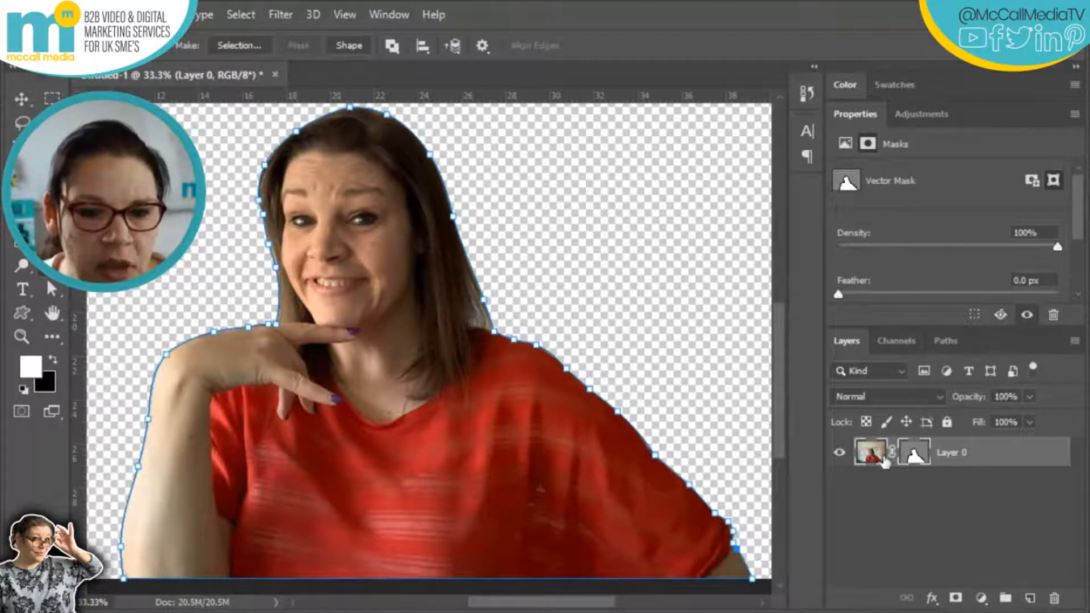
mouse_move(781, 391)
left_mouse_down()
mouse_move(785, 343)
mouse_move(786, 386)
left_mouse_up()
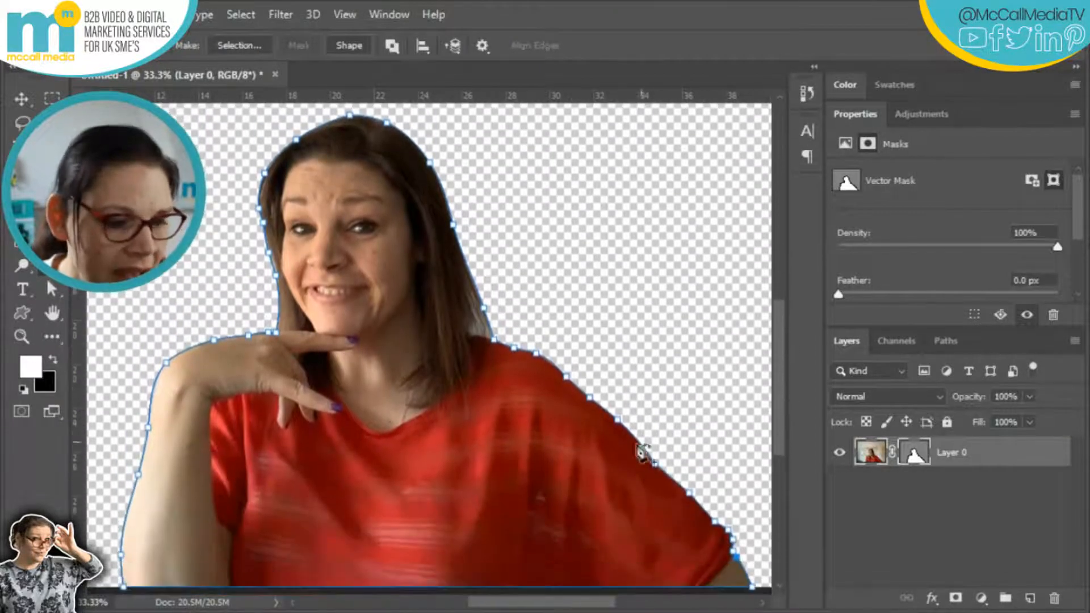
left_click_drag(578, 602, 553, 607)
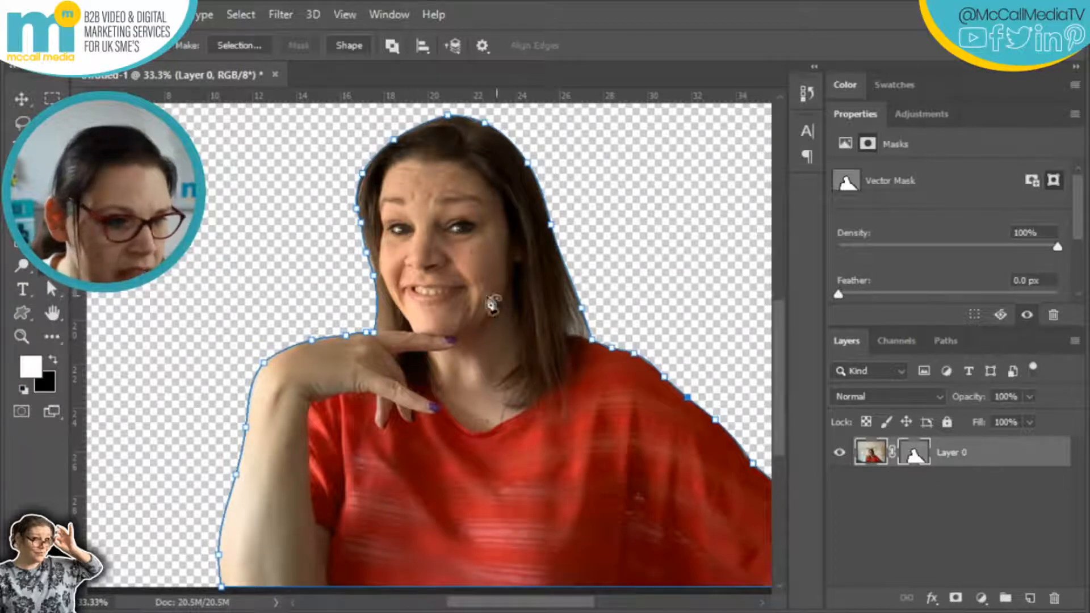
left_click_drag(540, 606, 559, 606)
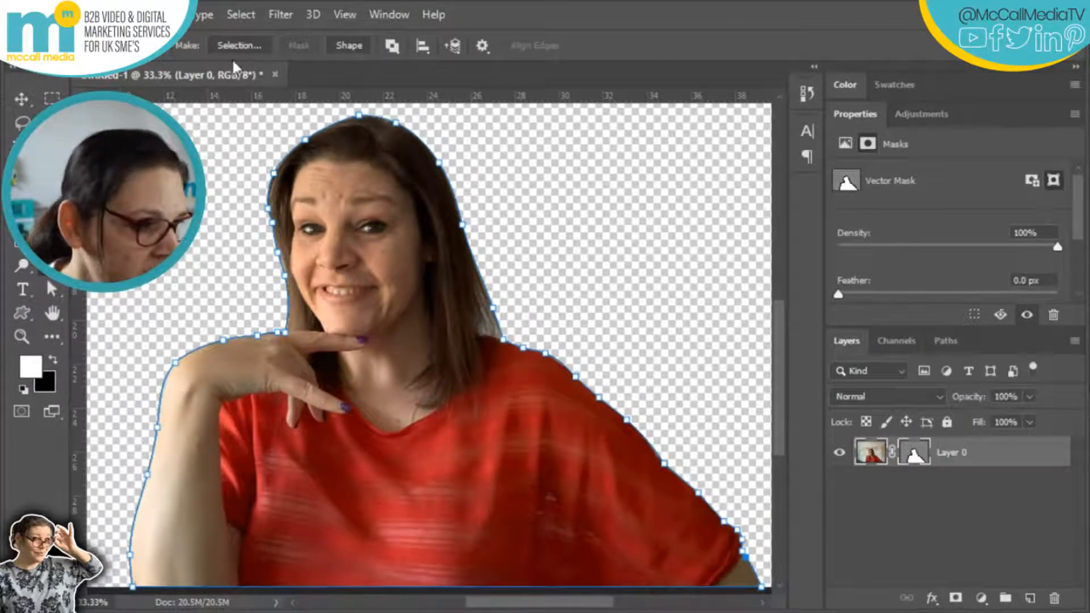
key("i")
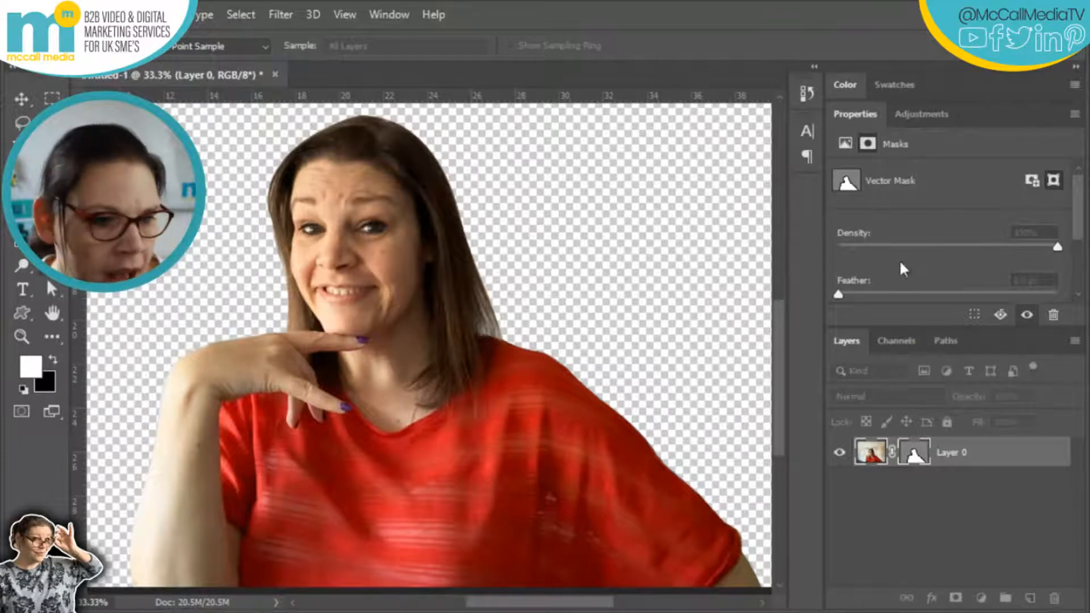
key("p")
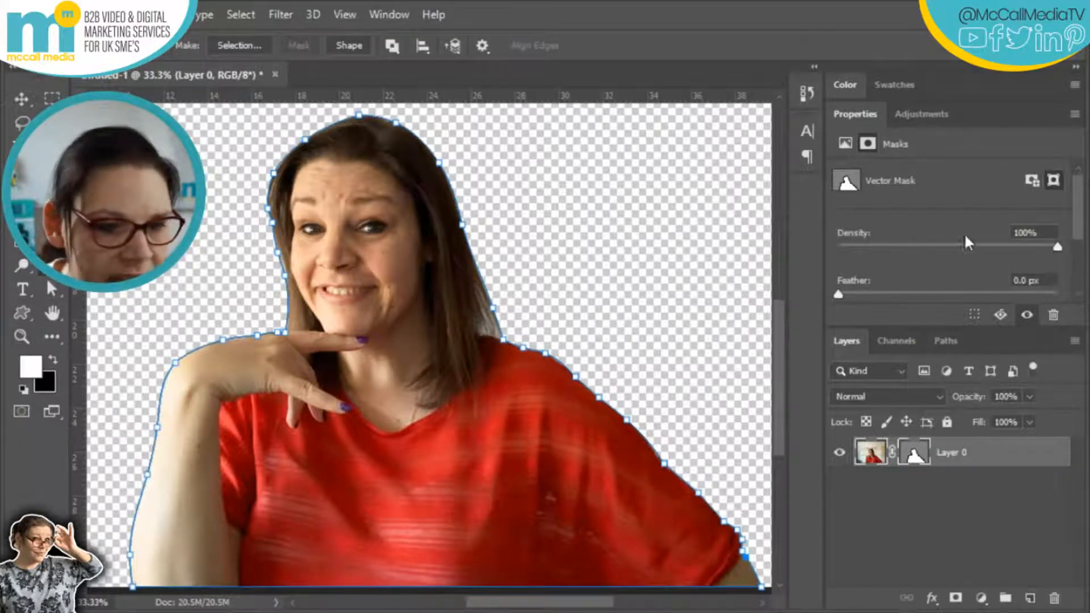
Step: Try the vector mask at 50% density to reveal the faded background, and restore the density to 100%
left_click_drag(1055, 250, 1051, 248)
left_click_drag(967, 260, 948, 258)
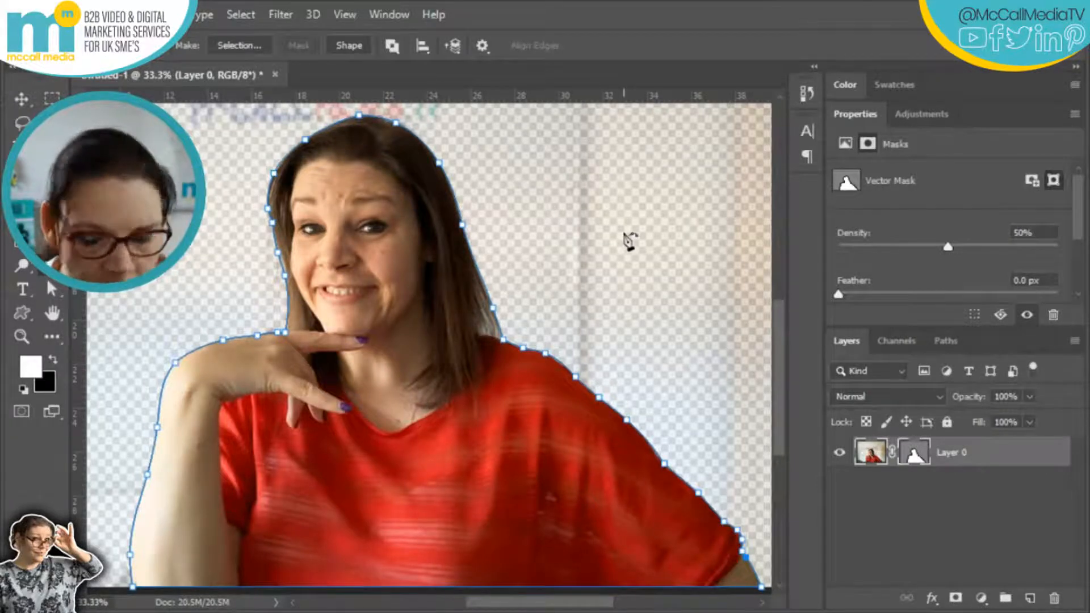
key("ctrl+minus")
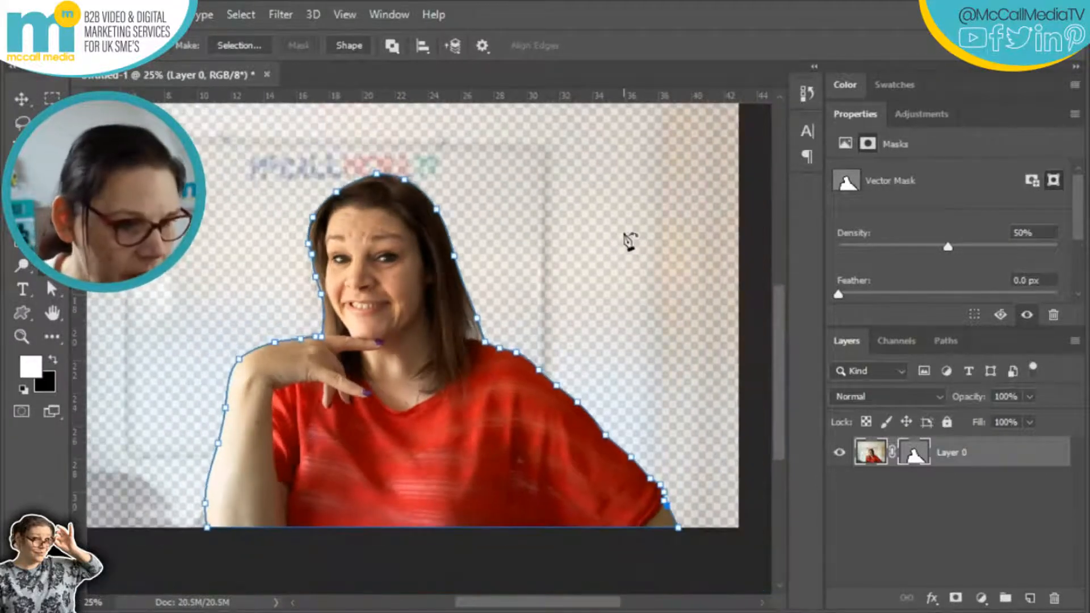
left_click_drag(779, 305, 782, 291)
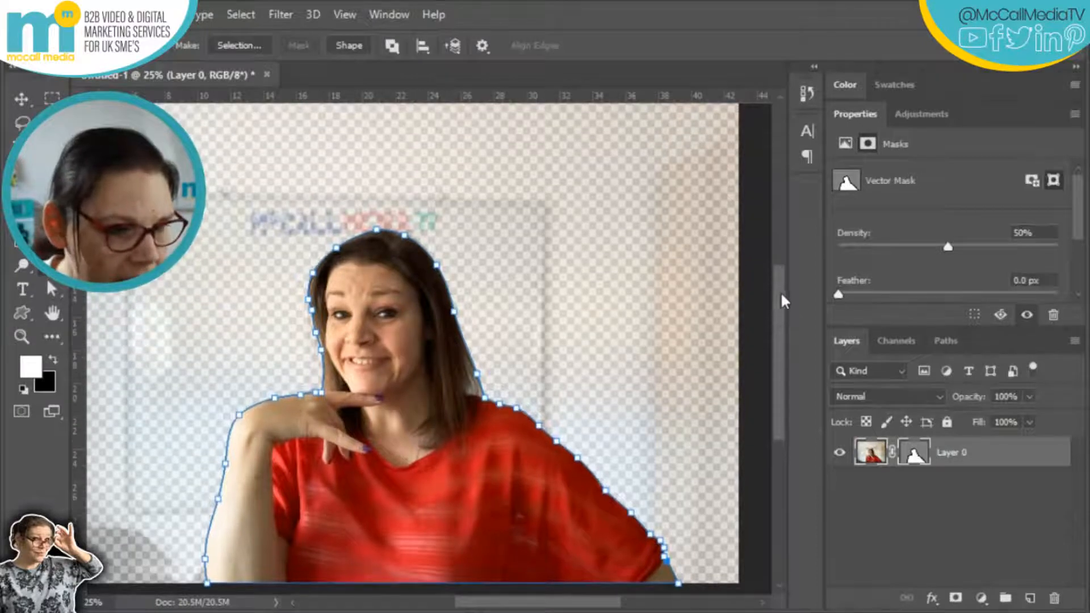
left_click_drag(595, 611, 586, 606)
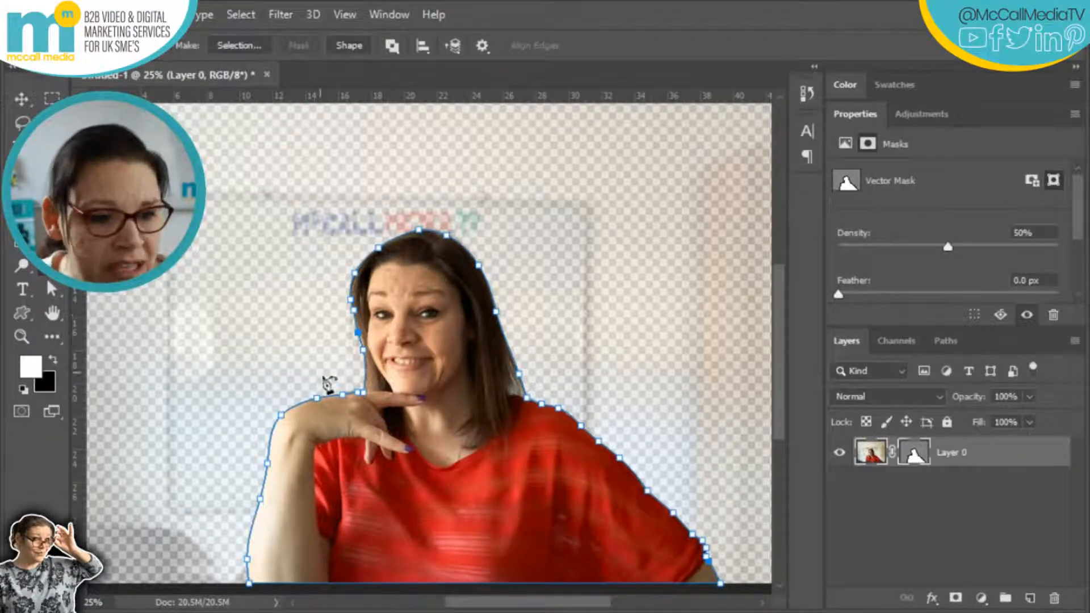
left_click_drag(948, 245, 1061, 254)
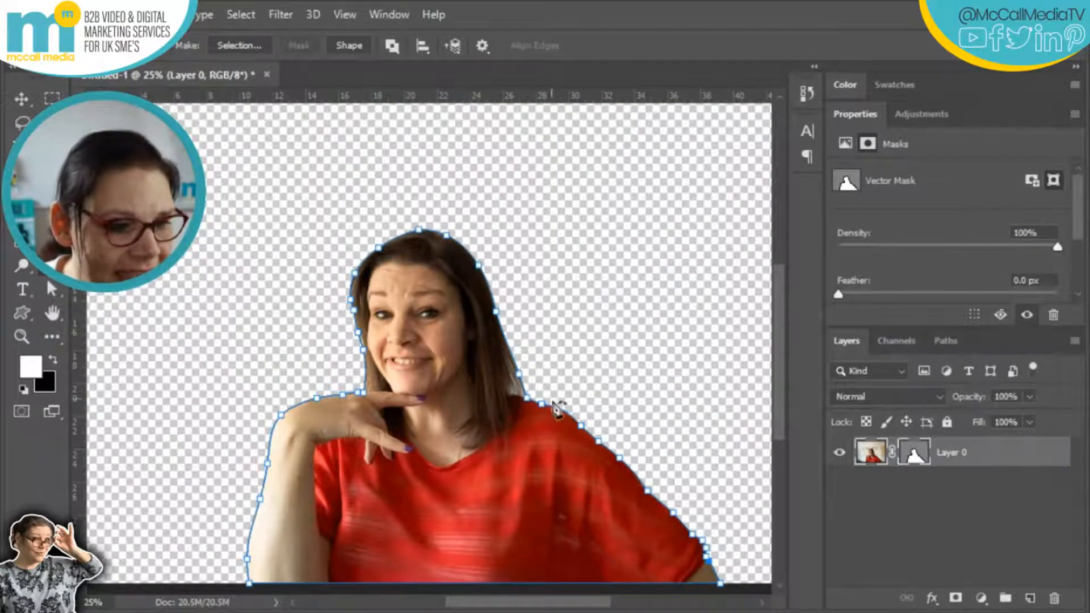
Step: Try feathering the vector mask at 3.2 px and 8.4 px, and reset the feather to 0 px
left_click_drag(838, 294, 1009, 300)
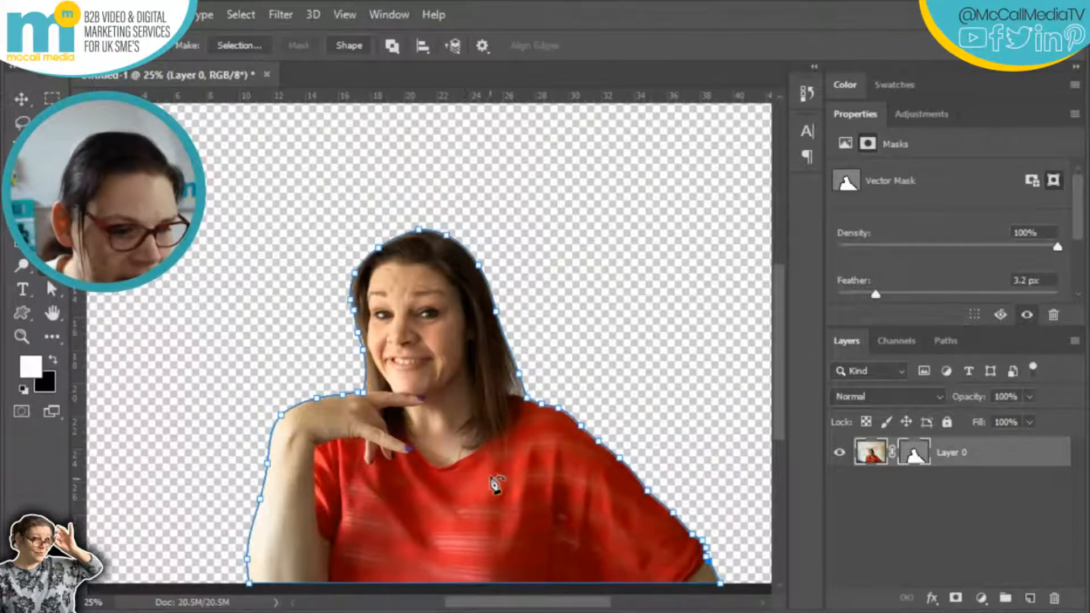
left_click(875, 294)
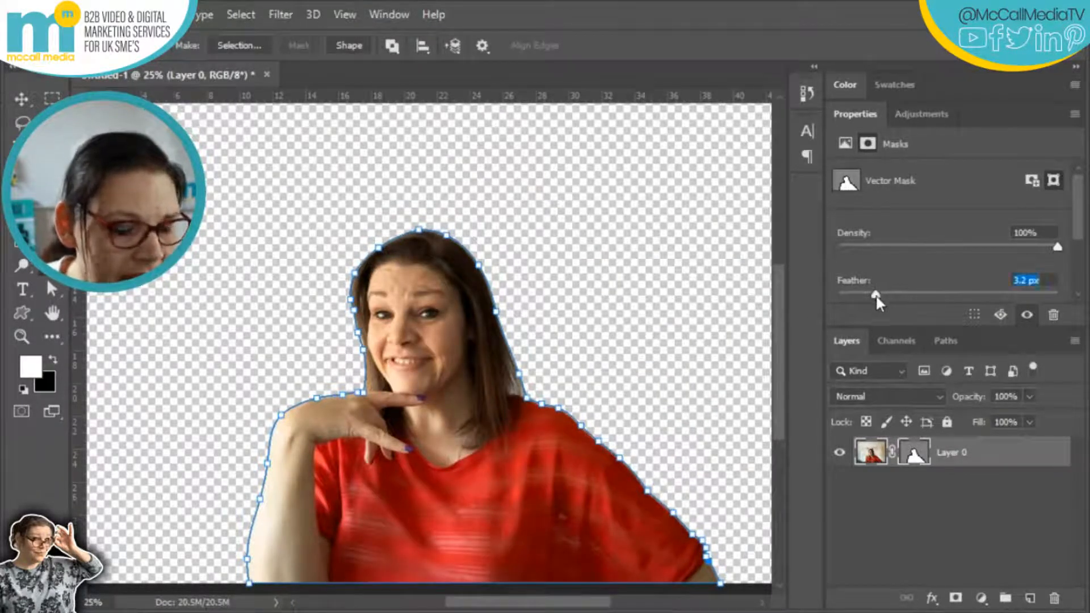
left_click_drag(860, 296, 918, 295)
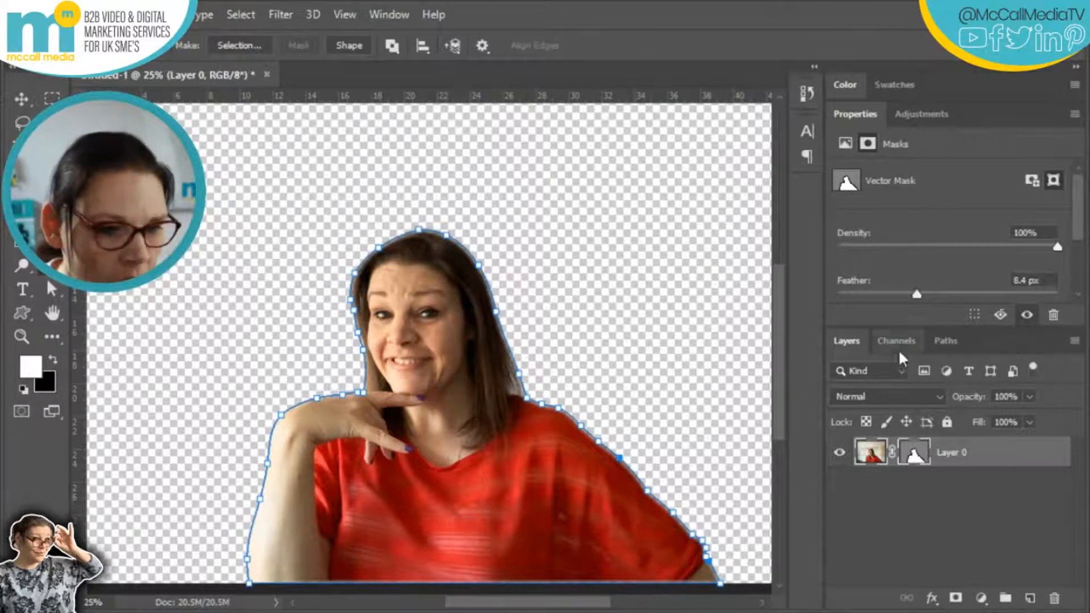
left_click_drag(915, 295, 823, 293)
Step: Load Layer 0's vector mask as a selection around the woman, with the layer thumbnail active instead of the mask
key("v")
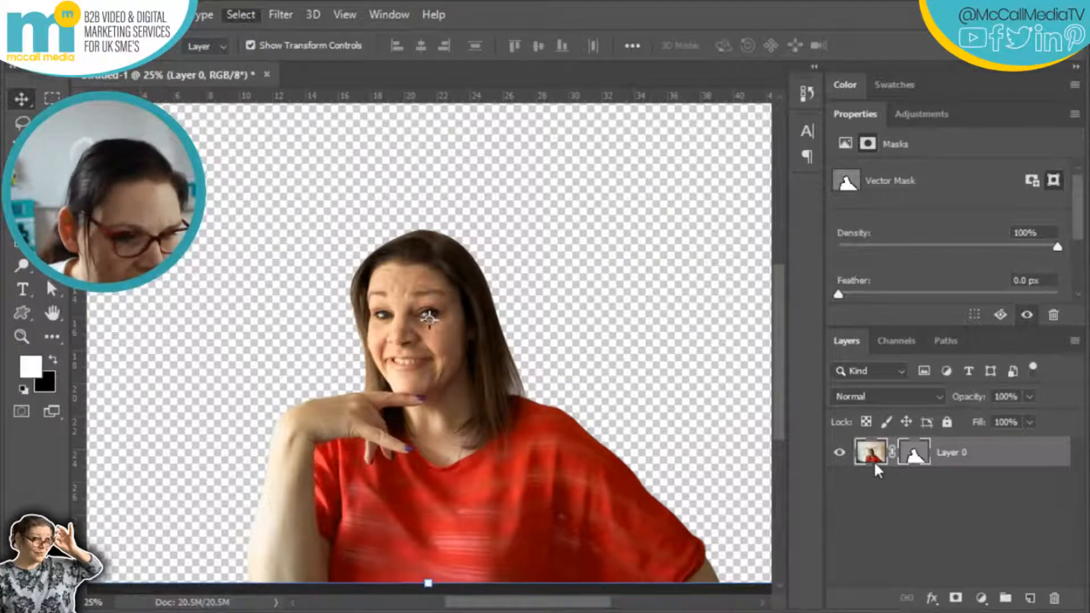
left_click(912, 454)
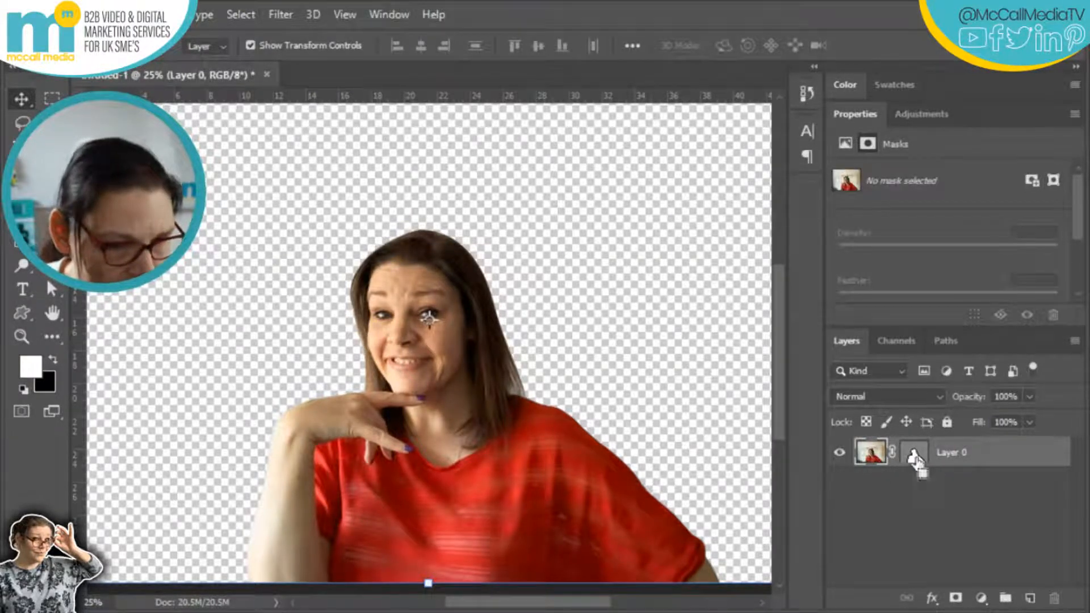
left_click(913, 454, "ctrl")
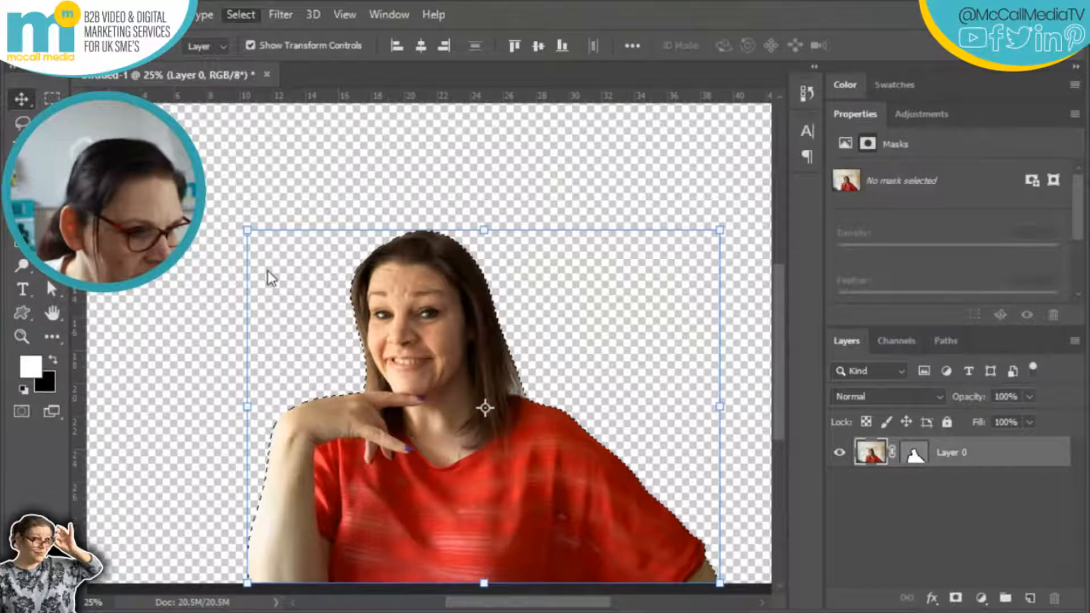
Step: Contract the selection around the woman by 20 pixels and check its inset along her outline
left_click(463, 329)
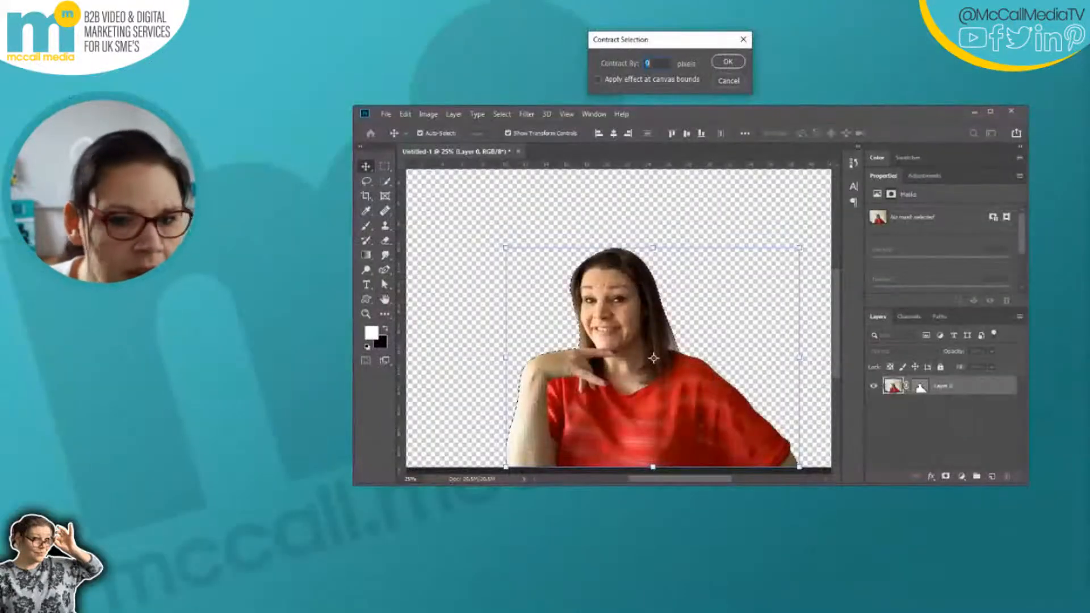
left_click_drag(670, 38, 689, 45)
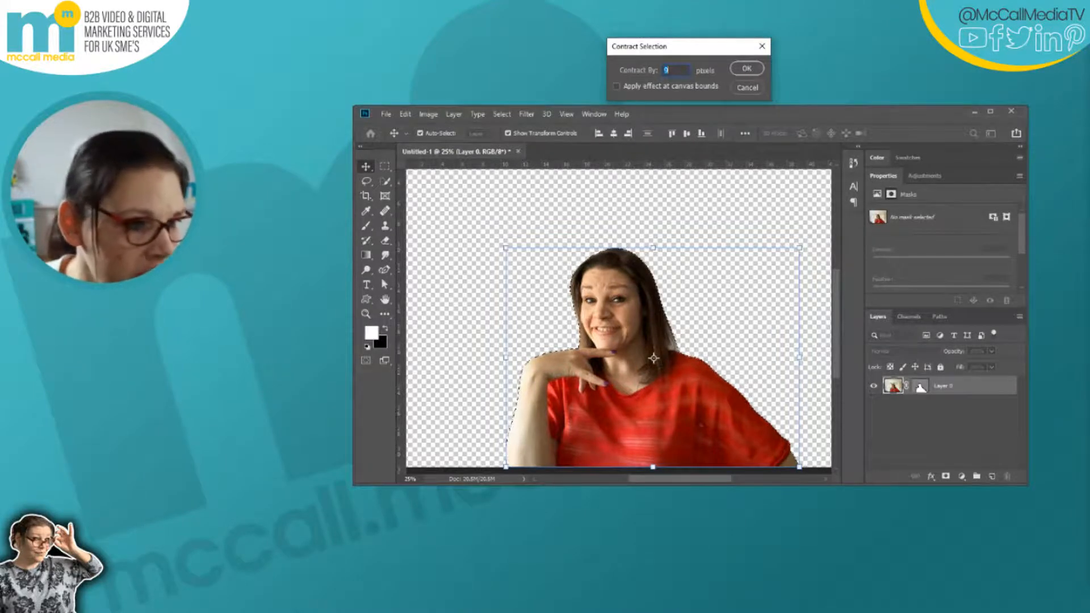
type("20")
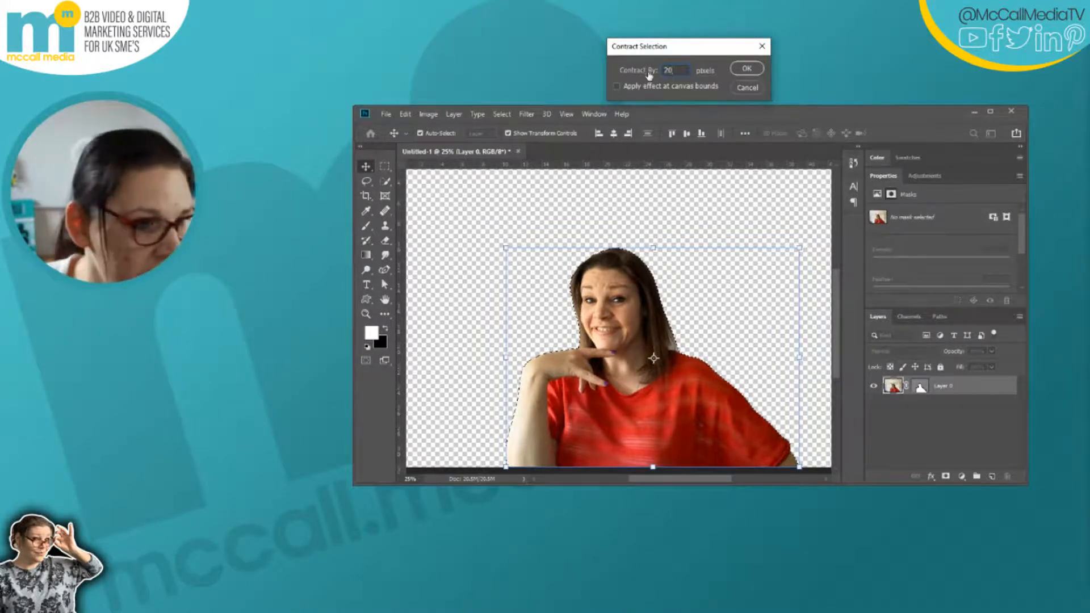
left_click(748, 68)
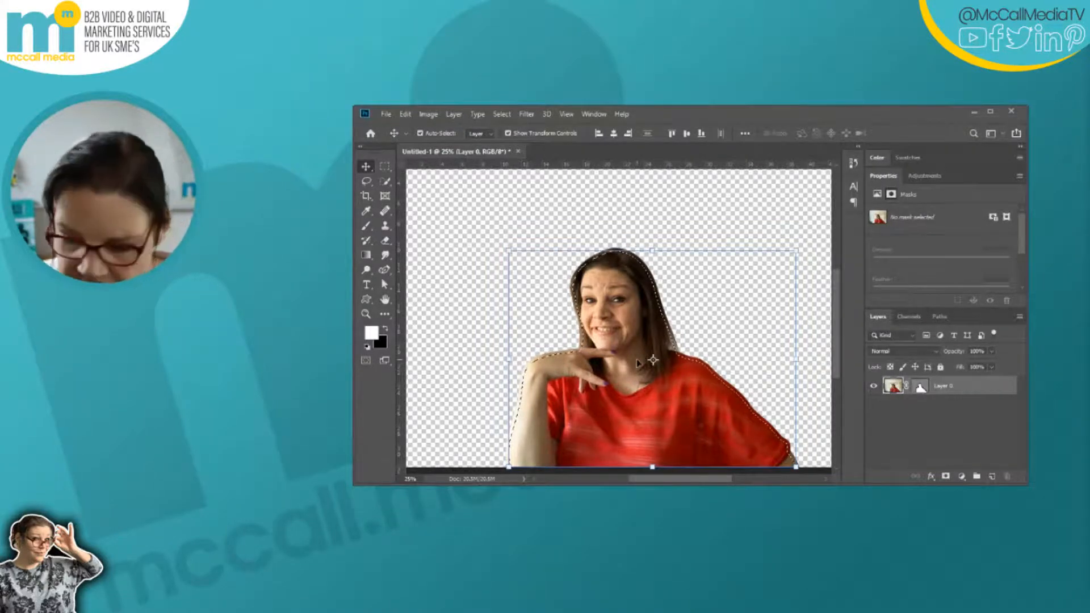
key("ctrl+plus")
key("ctrl+plus")
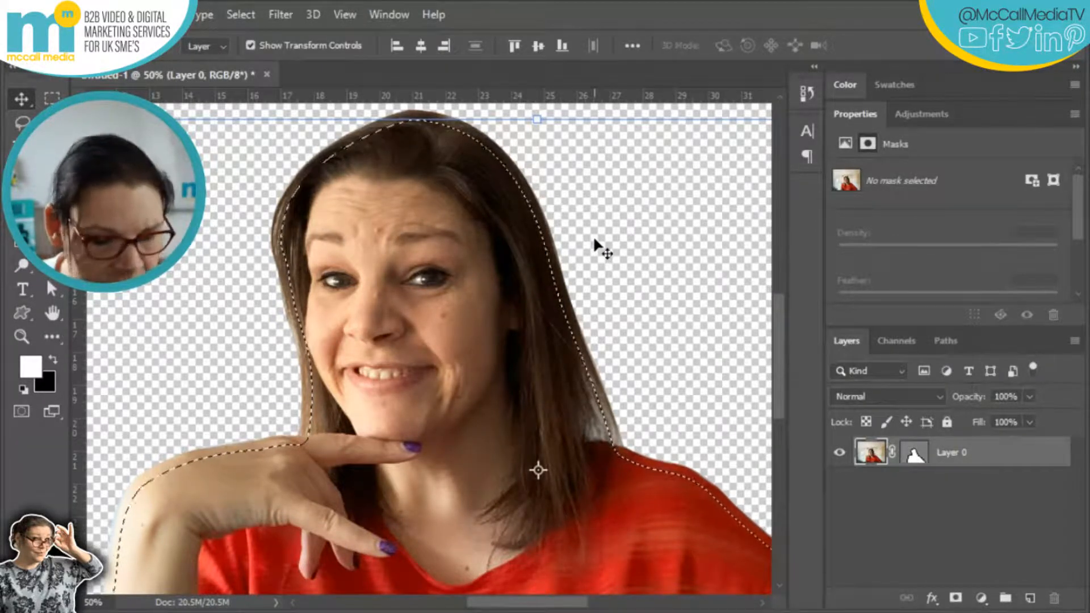
Step: Undo the selection's contraction and deselect the woman's outline
key("ctrl+d")
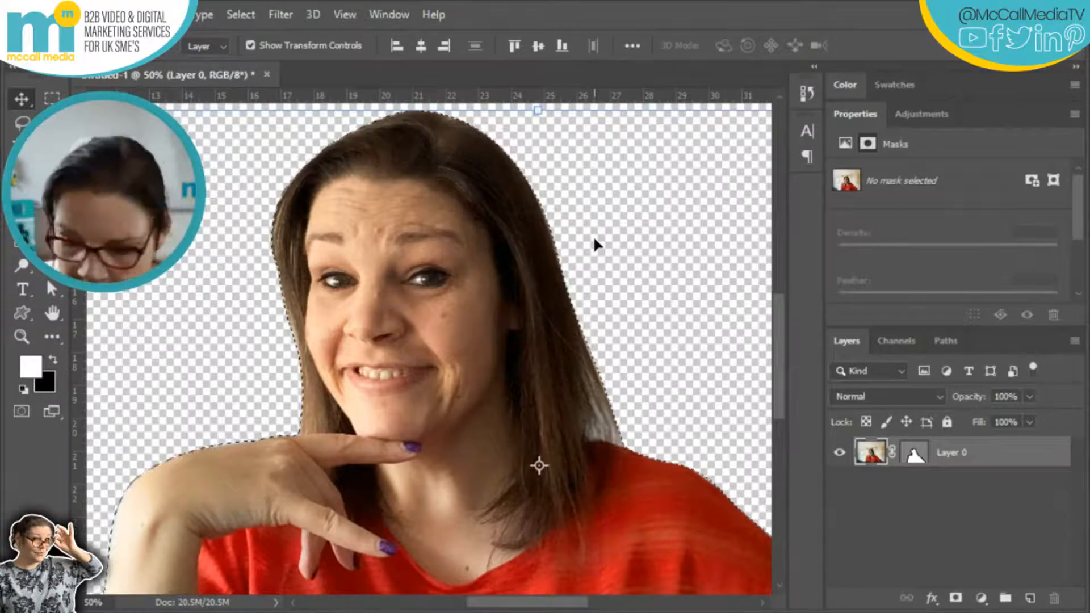
key("ctrl+minus")
key("ctrl+minus")
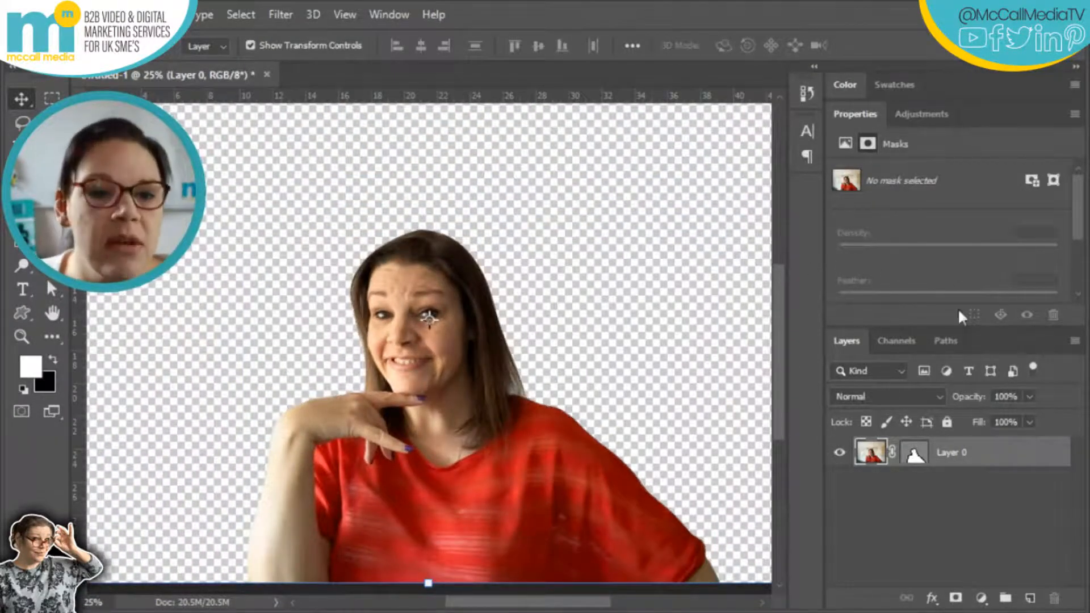
Step: Duplicate Layer 0 into a new document named xxxx
left_click_drag(781, 325, 778, 331)
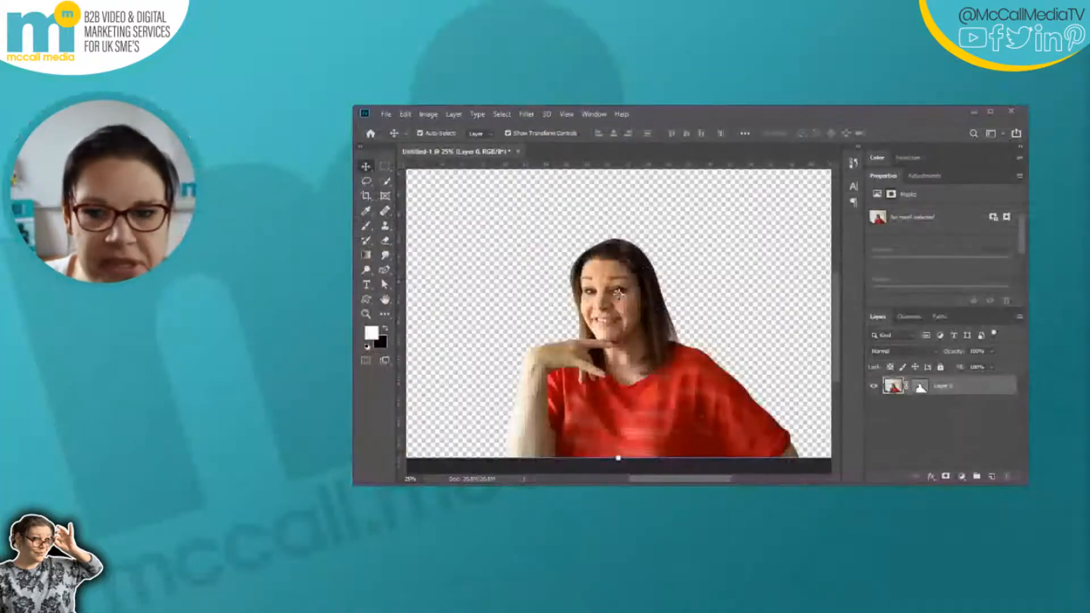
right_click(979, 386)
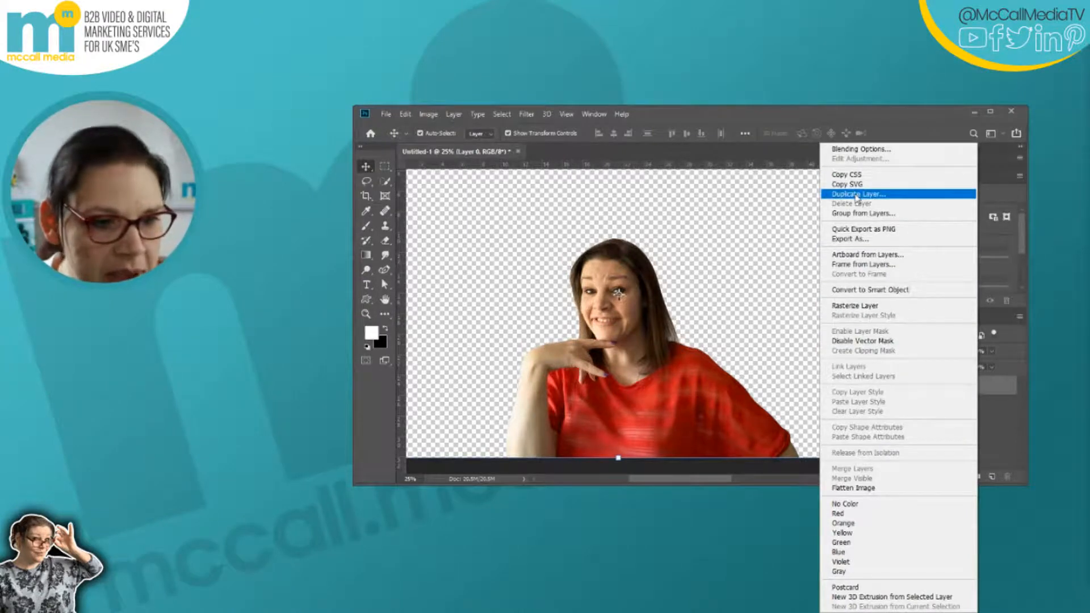
left_click(875, 196)
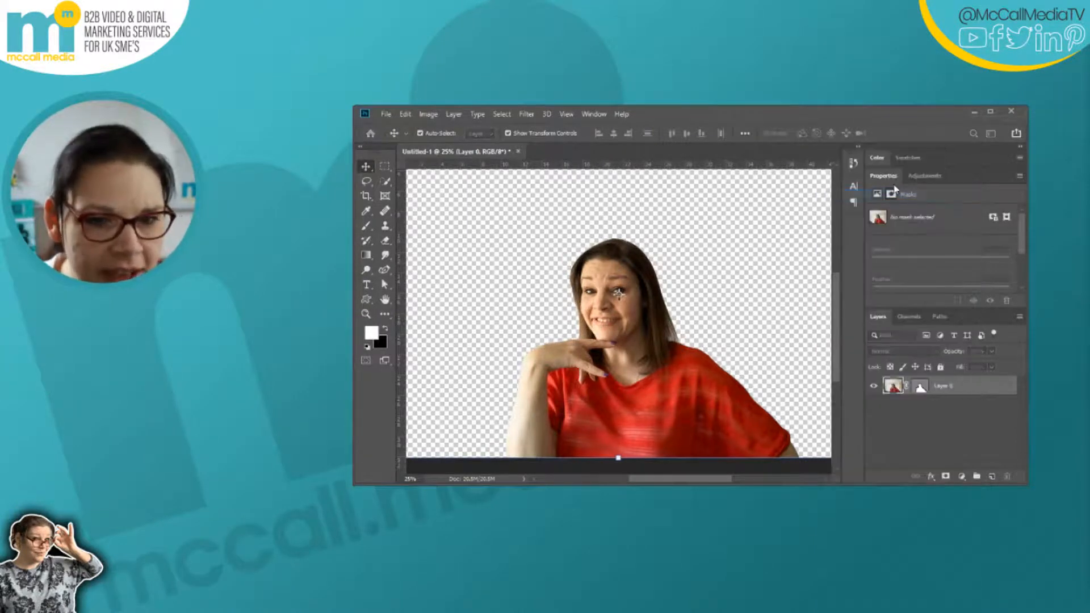
left_click_drag(1028, 62, 670, 61)
left_click(619, 294)
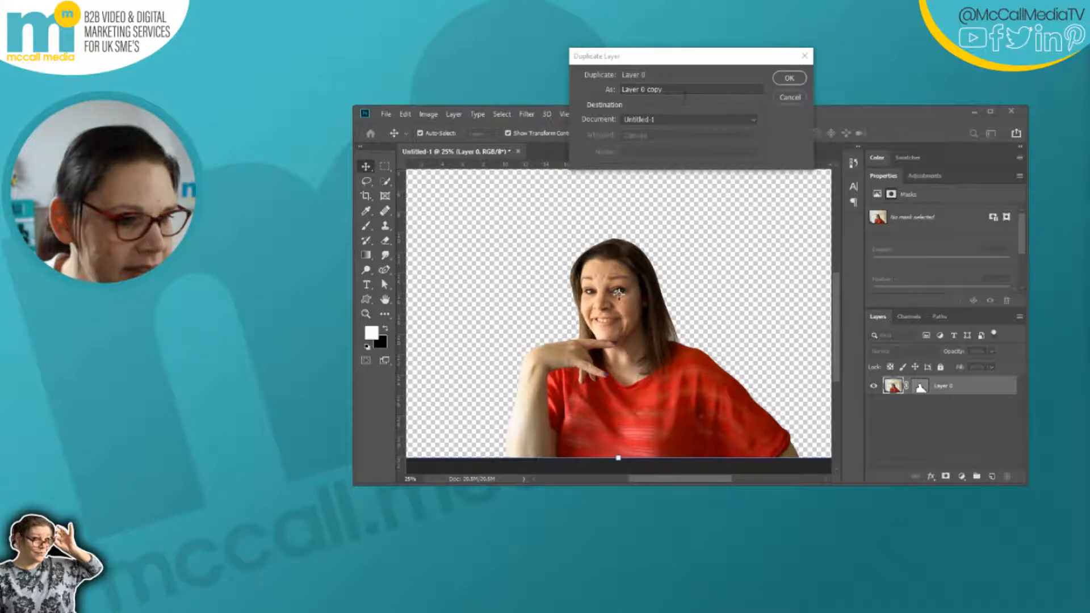
left_click(670, 99)
left_click(672, 117)
left_click(634, 140)
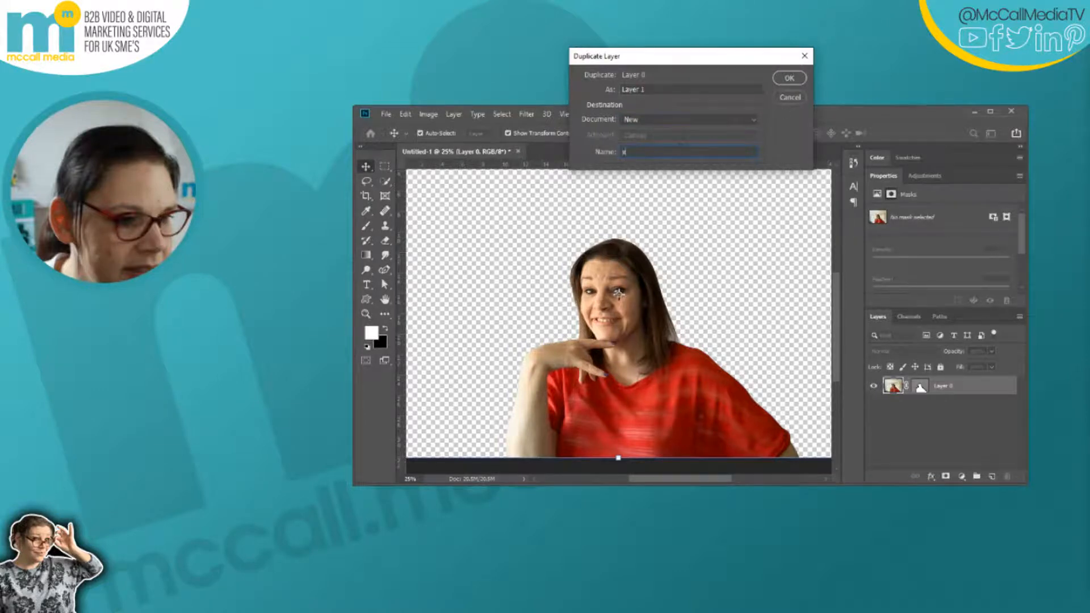
left_click(787, 84)
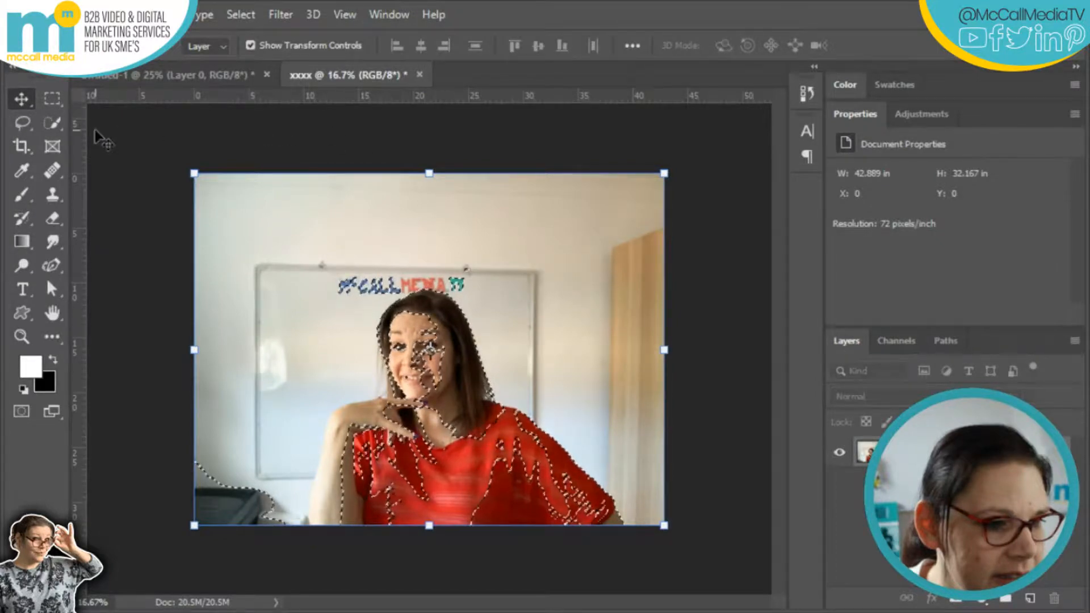
Step: Clear the selection in the xxxx document and convert its image to Grayscale mode
key("ctrl+d")
left_click(121, 75)
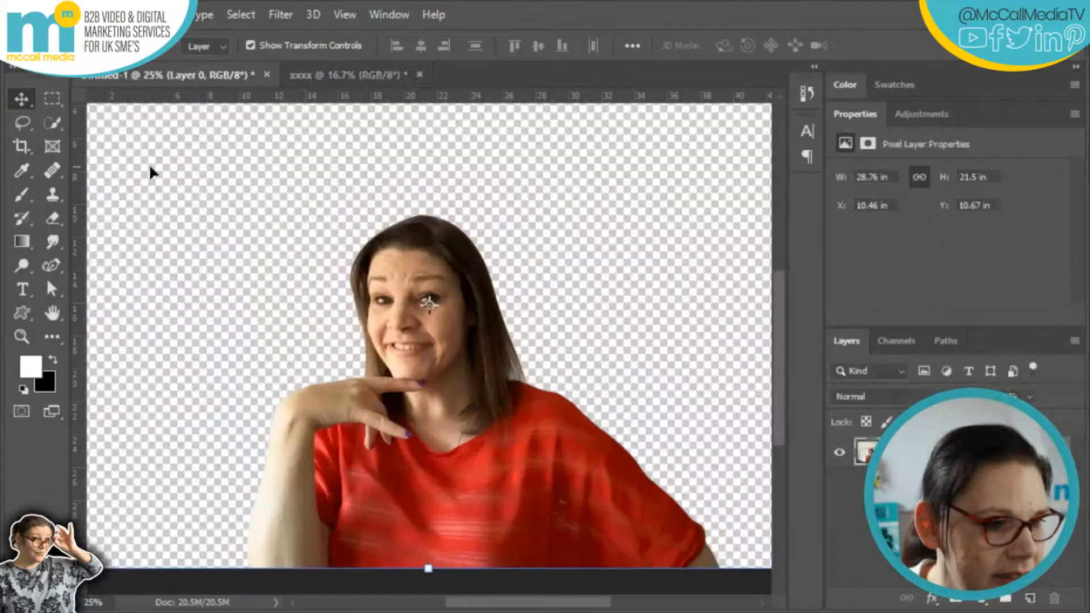
left_click(340, 74)
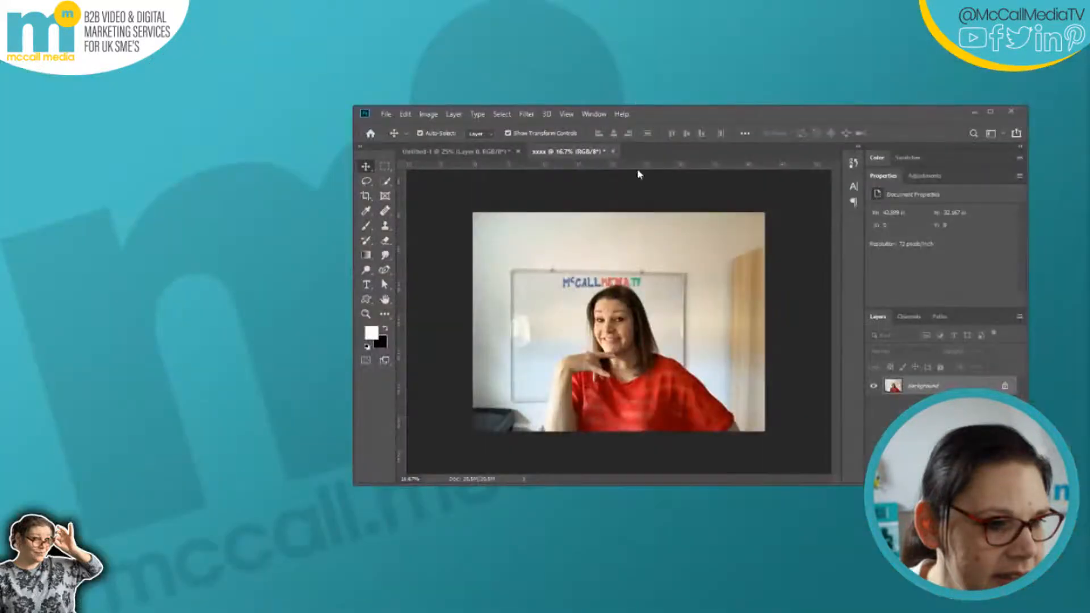
left_click(426, 115)
mouse_move(502, 138)
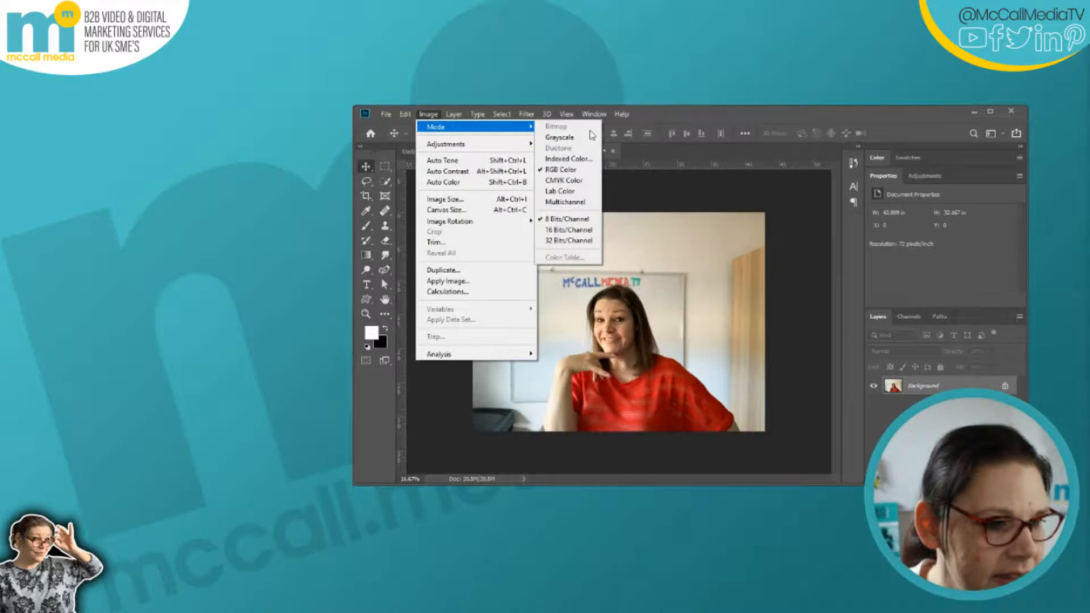
left_click(585, 140)
left_click(631, 276)
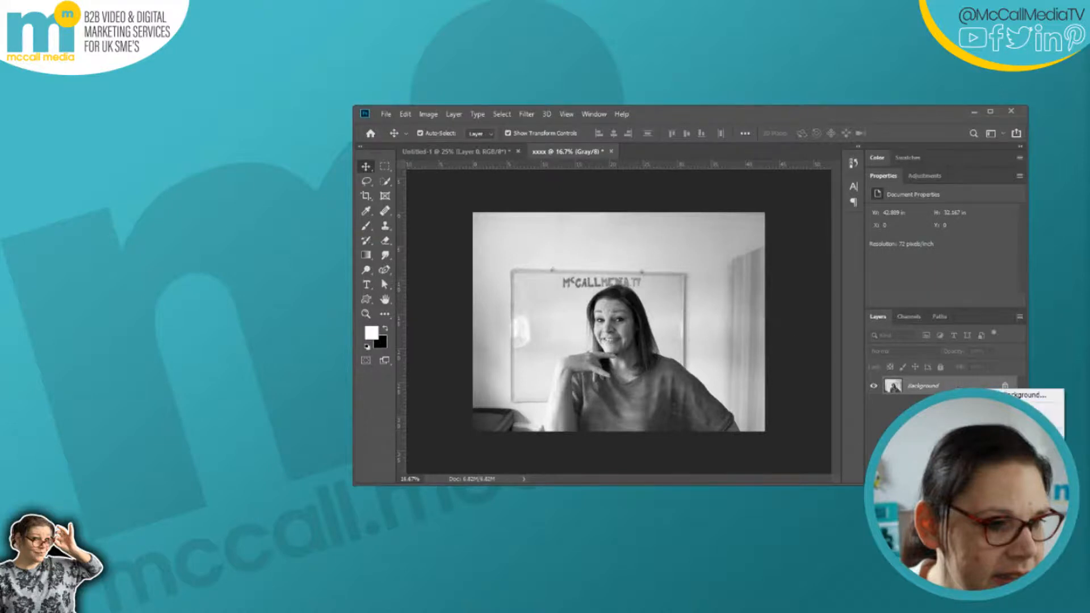
Step: Duplicate the grayscale Background layer from xxxx into the Untitled-1 document
left_click(707, 121)
left_click(710, 126)
left_click(789, 79)
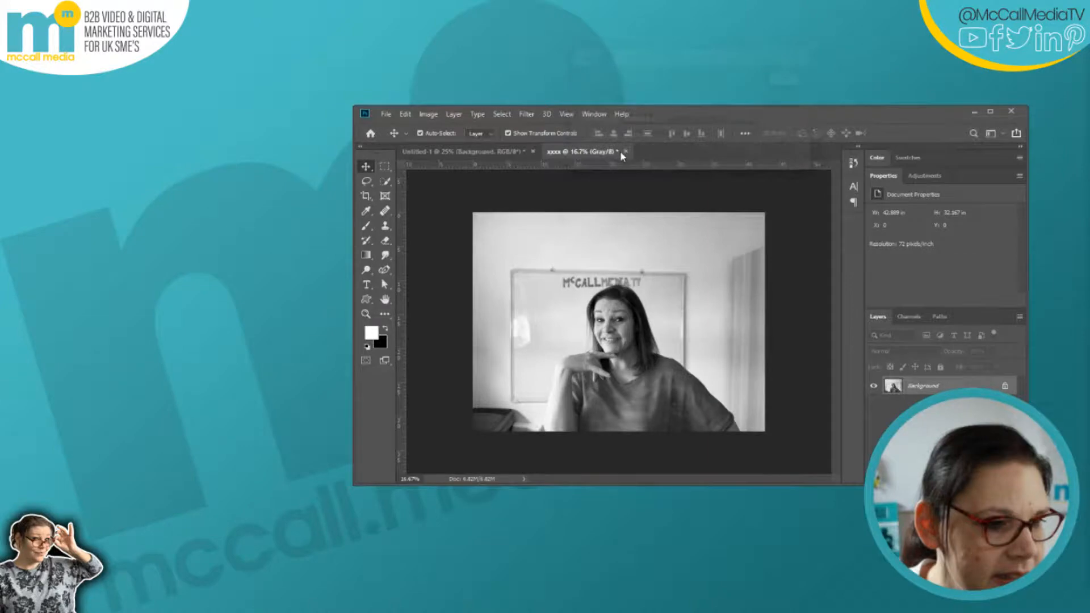
Step: Close the xxxx document and move the grayscale Background layer below Layer 0 in Untitled-1
left_click(627, 152)
left_click(692, 266)
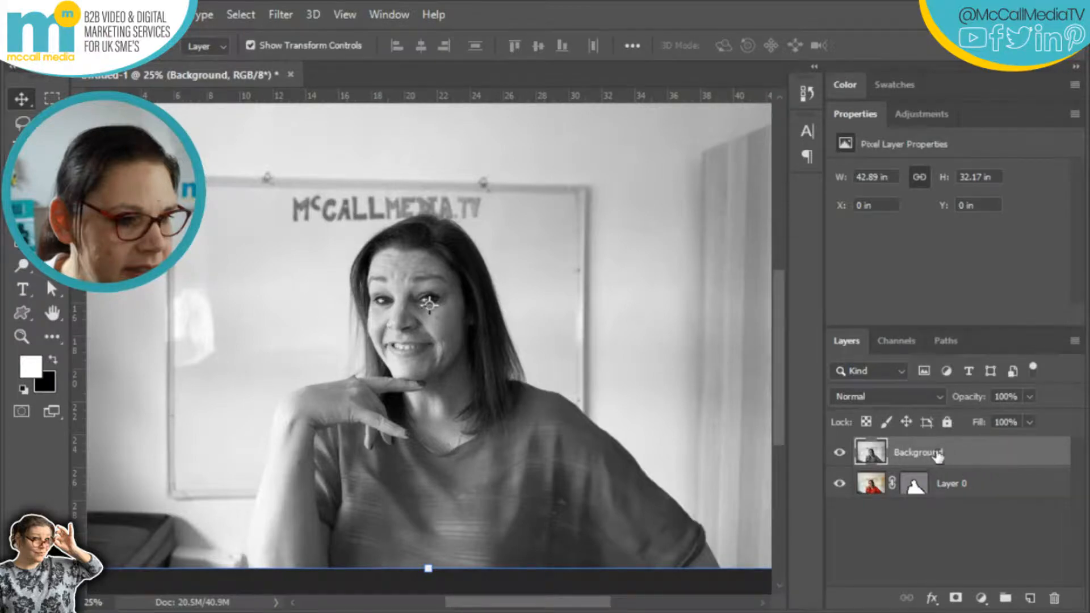
left_click_drag(941, 457, 945, 501)
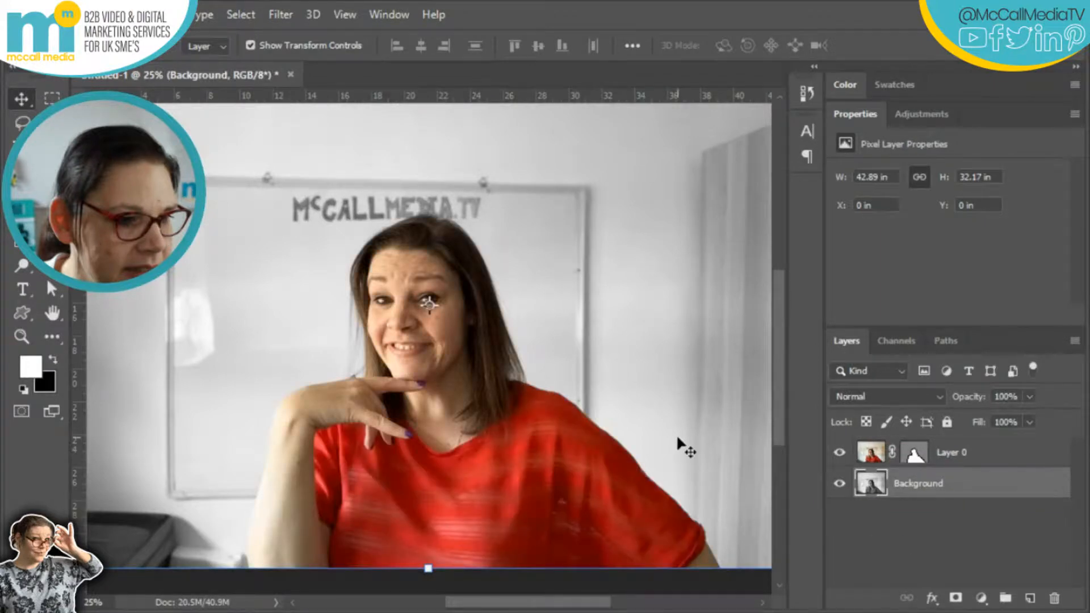
Step: Hide the grayscale Background layer in Untitled-1 and select Layer 0
key("ctrl+minus")
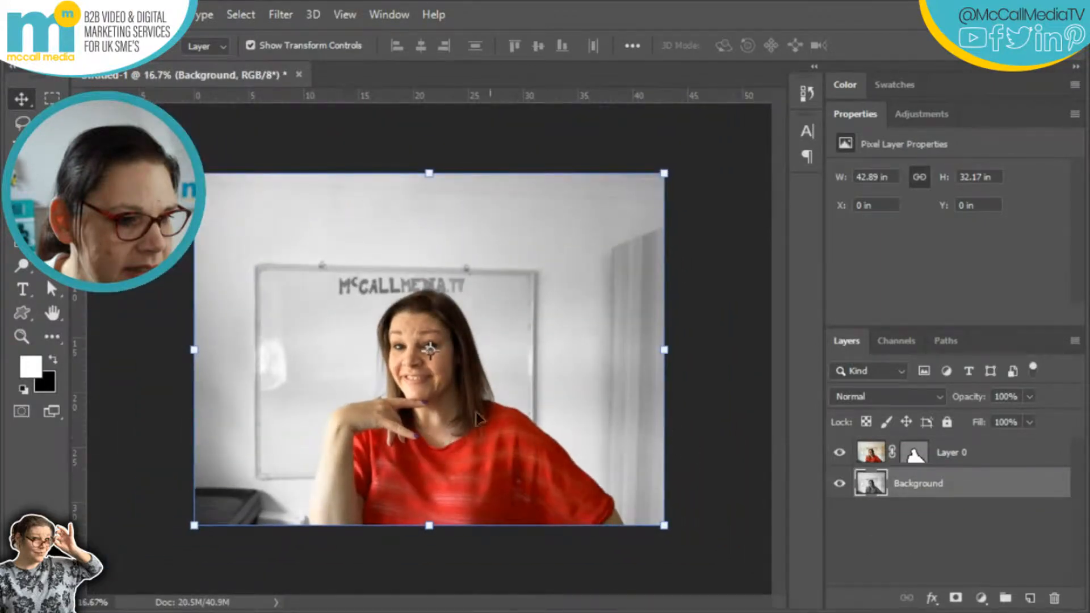
left_click(839, 483)
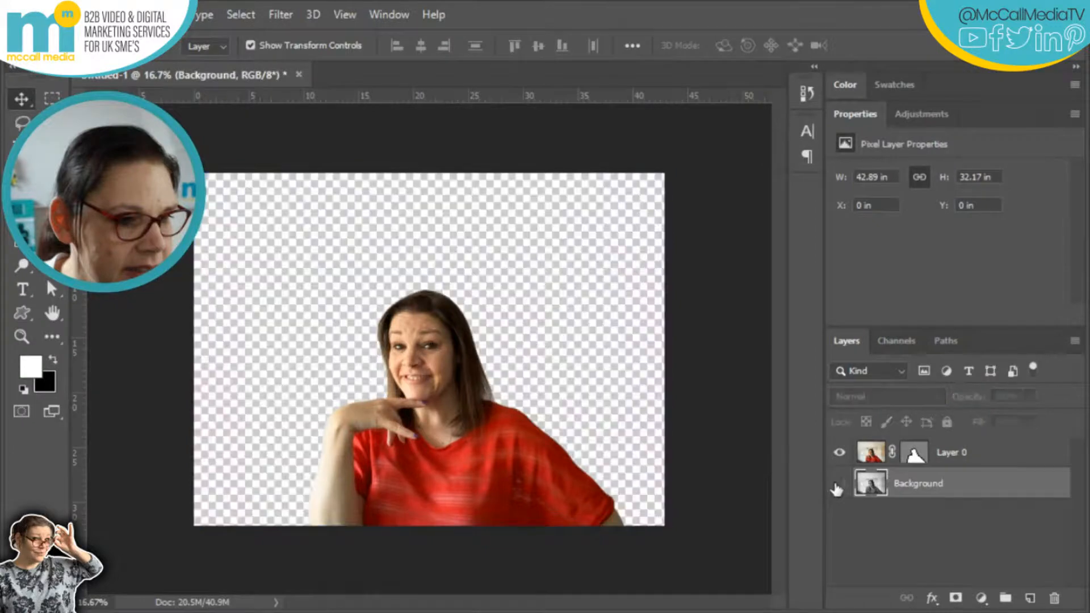
left_click(839, 483)
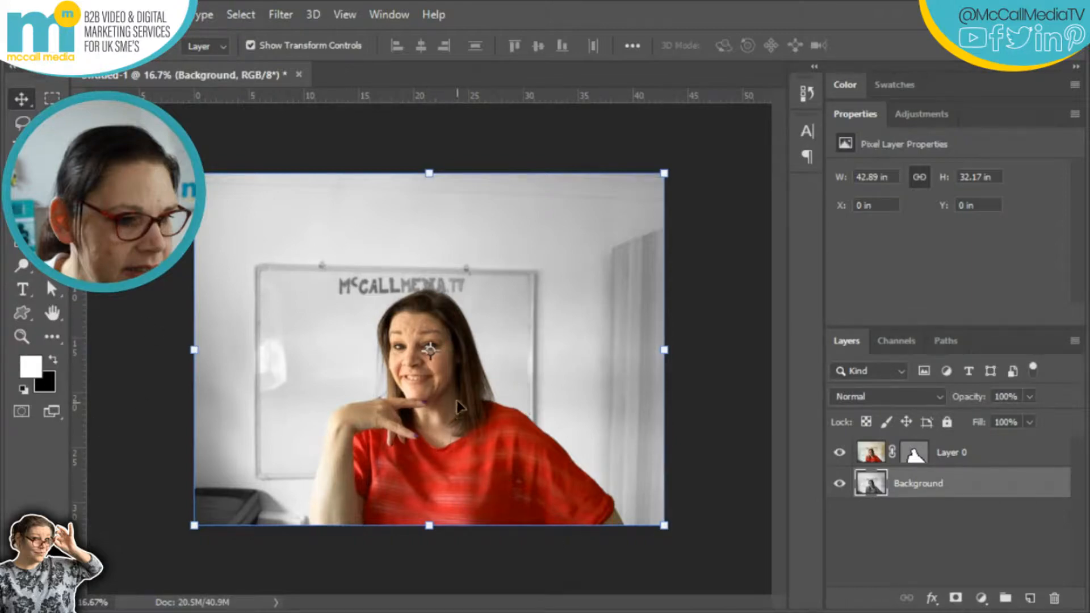
left_click(839, 483)
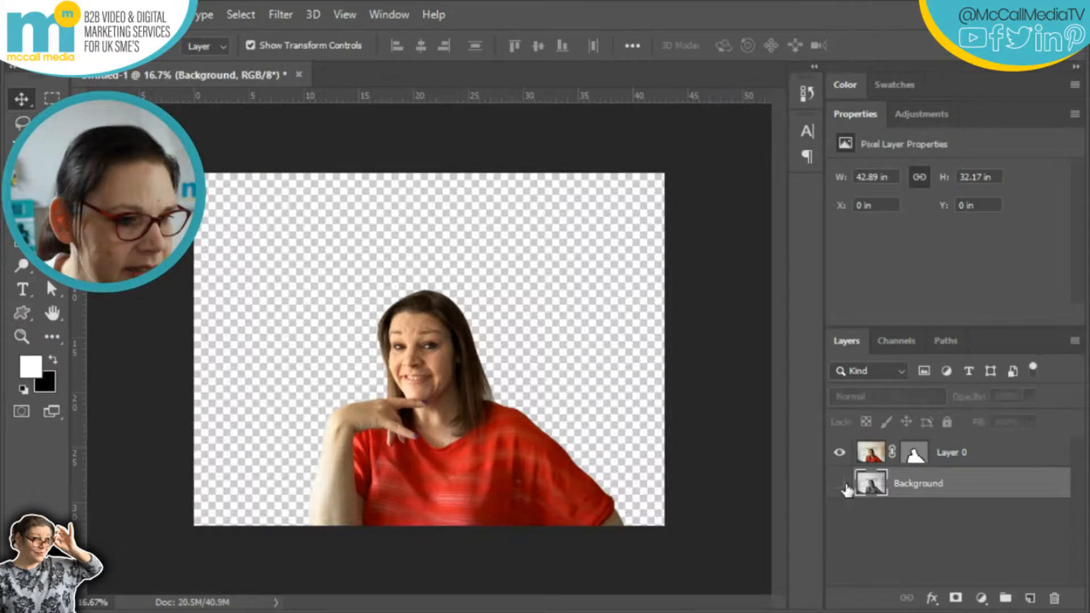
left_click(1026, 452)
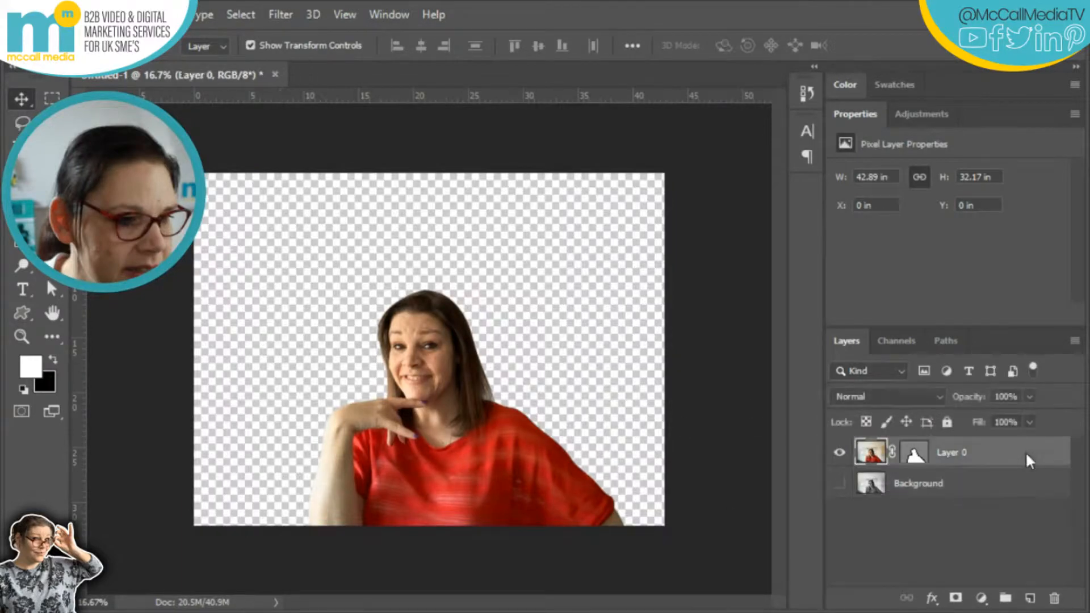
Step: Check the woman's pose in the YouTube_Thumbnails V3.psd document and return to the cutout in Untitled-1
key("ctrl+t")
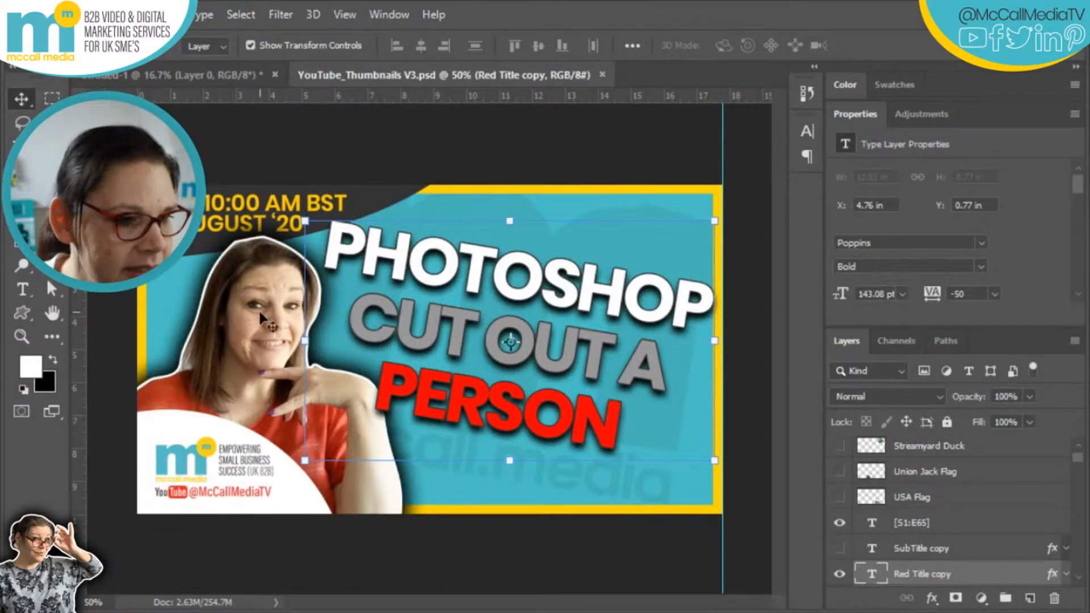
left_click(215, 74)
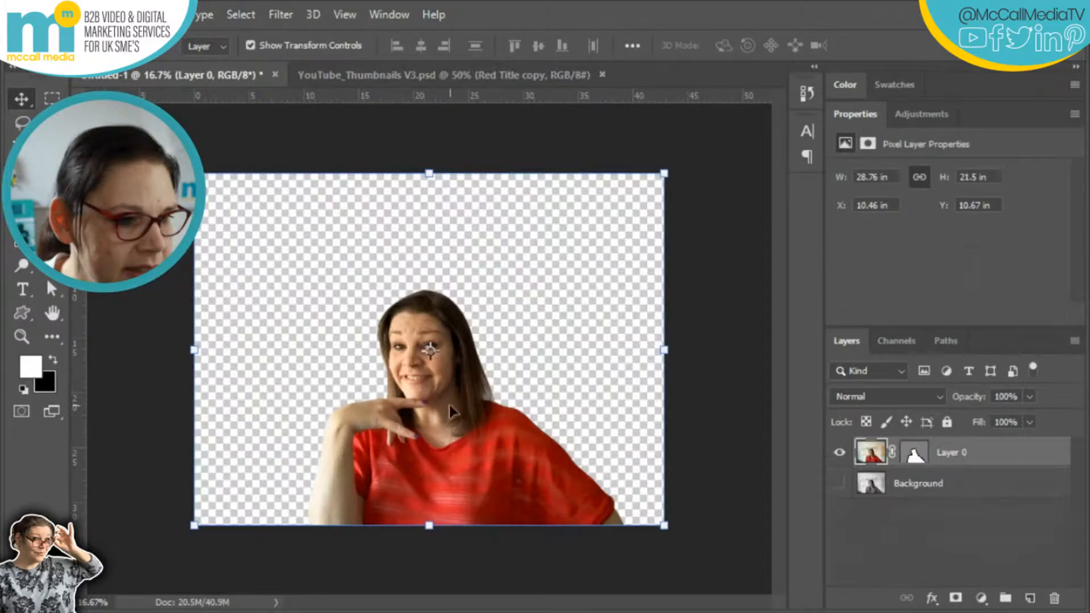
left_click(659, 359)
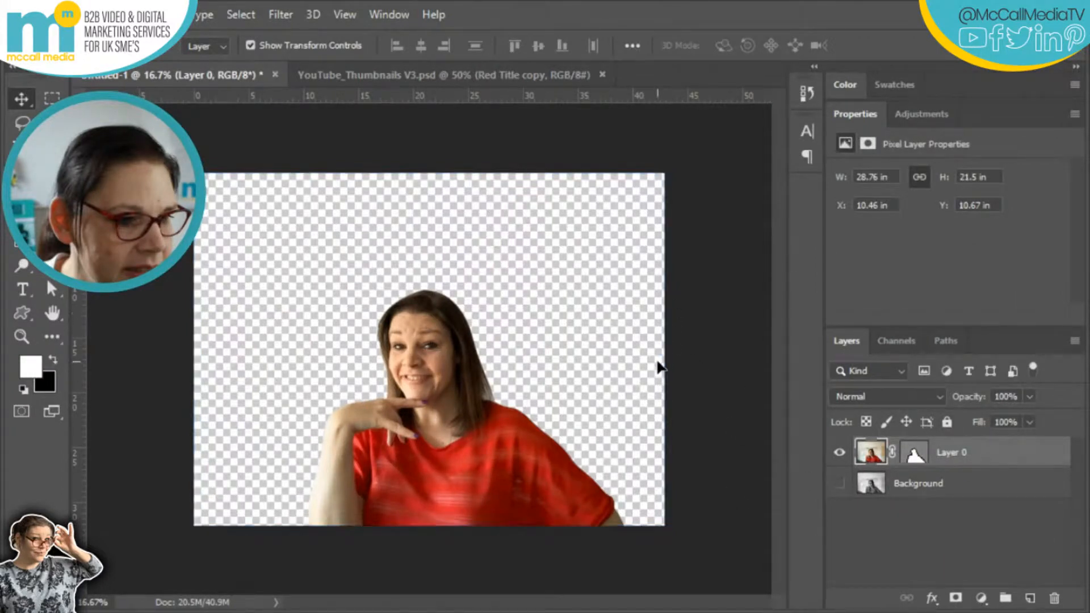
left_click(461, 409)
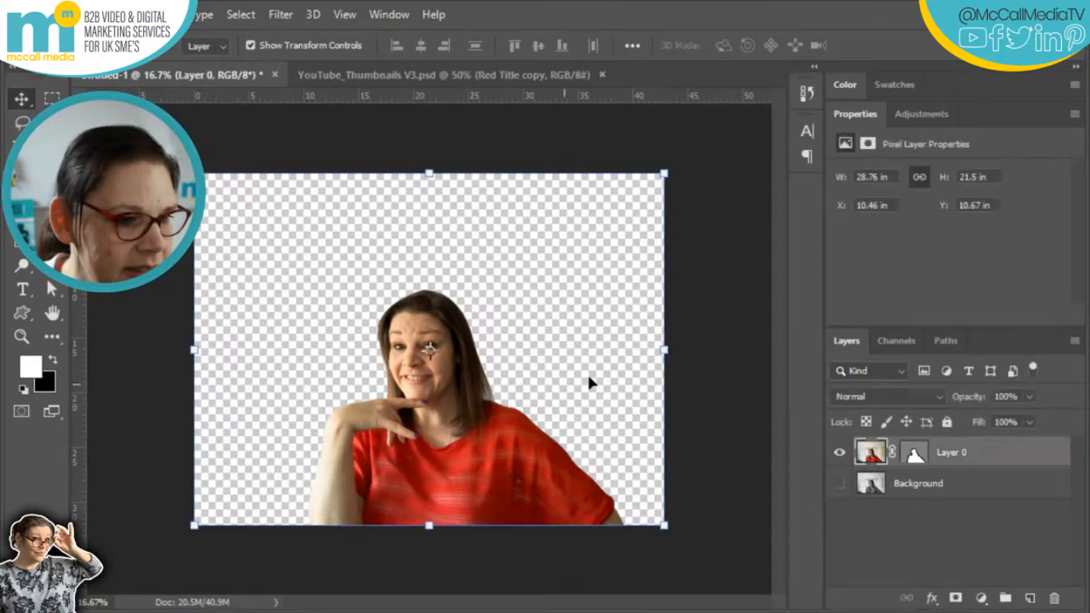
Step: Try to flip Layer 0 horizontally with Free Transform and compare it with the YouTube_Thumbnails V3.psd document
left_click(665, 351)
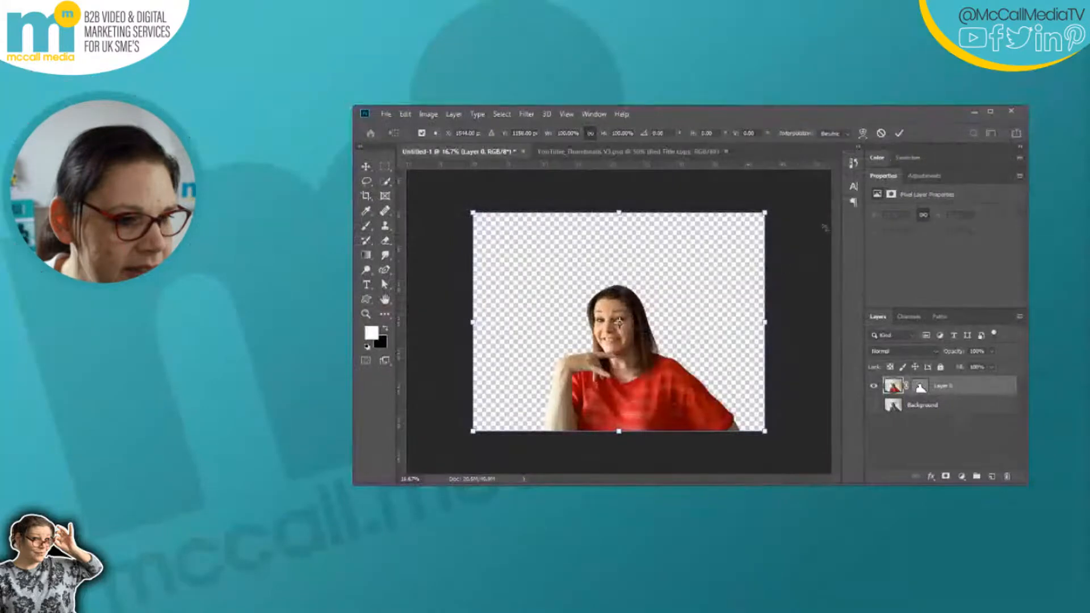
right_click(728, 294)
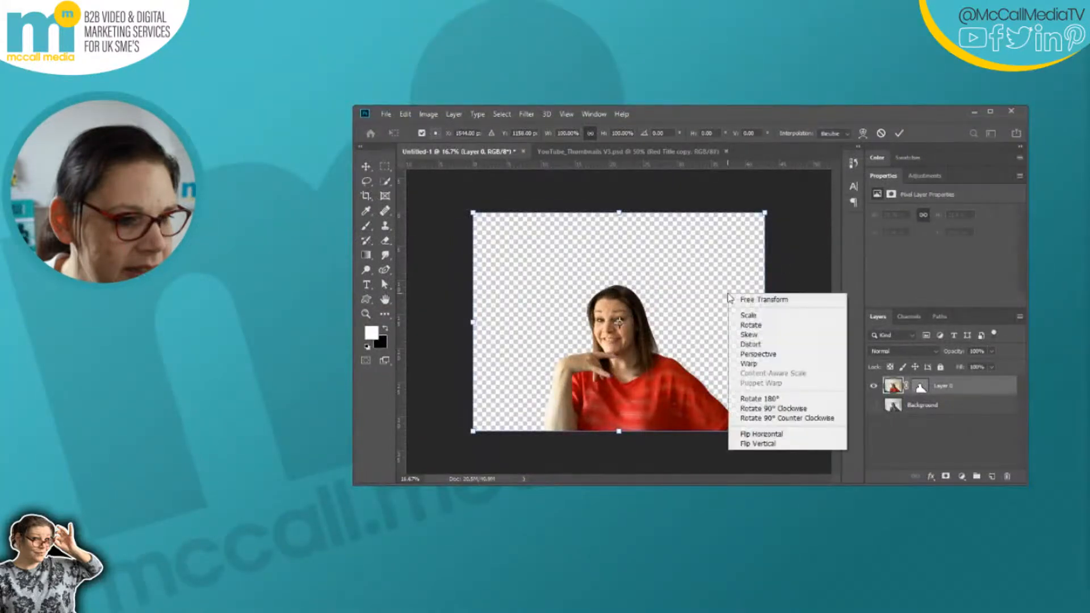
left_click(770, 439)
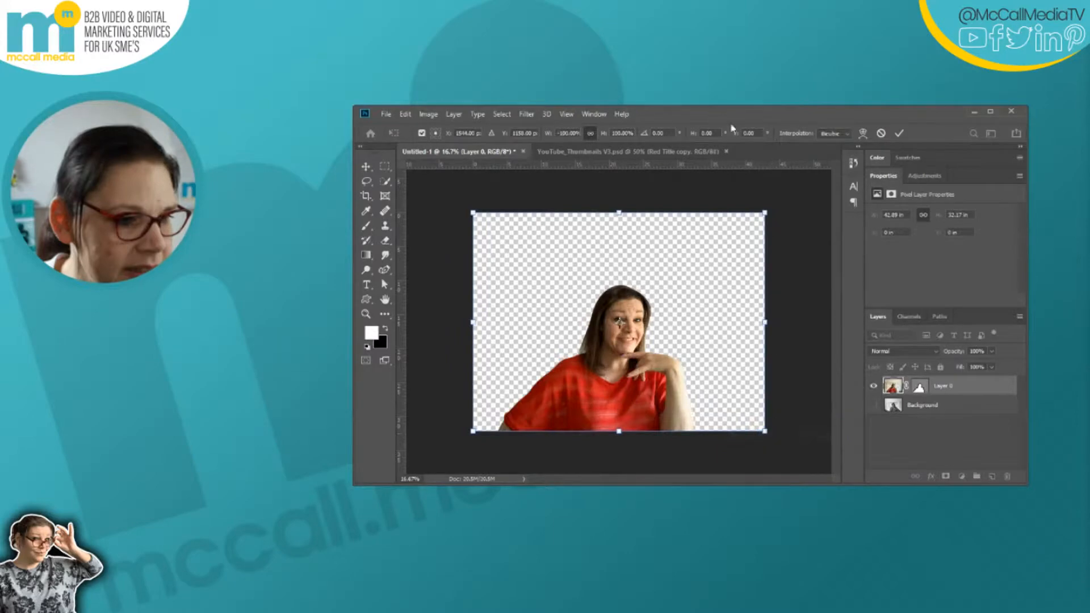
left_click(627, 152)
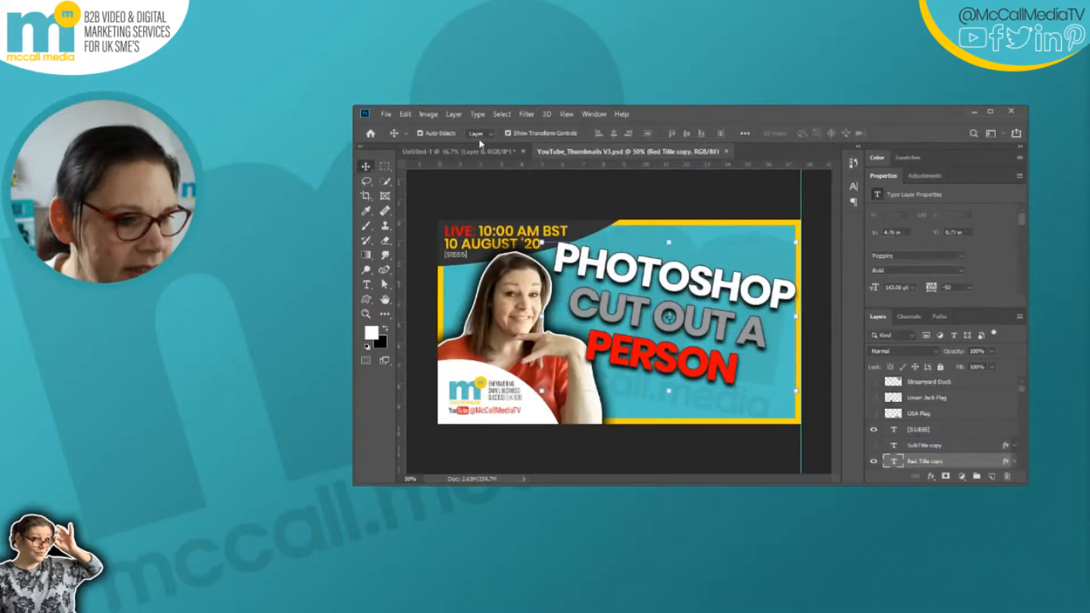
left_click(463, 152)
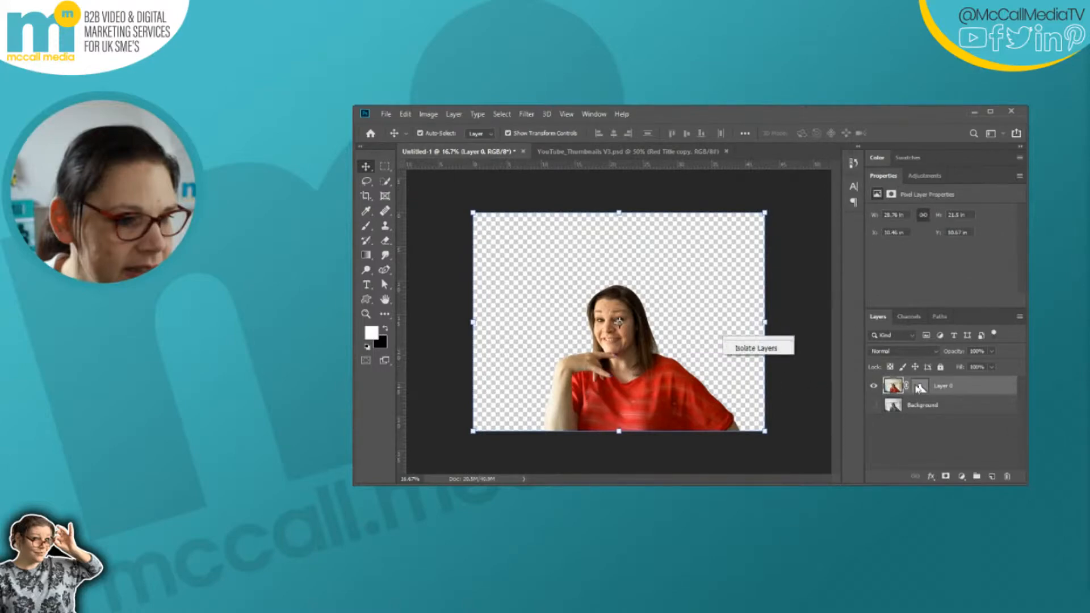
Step: Flip Layer 0 horizontally in Untitled-1, apply the transform, and switch to the YouTube_Thumbnails V3.psd document
right_click(962, 387)
left_click(732, 282)
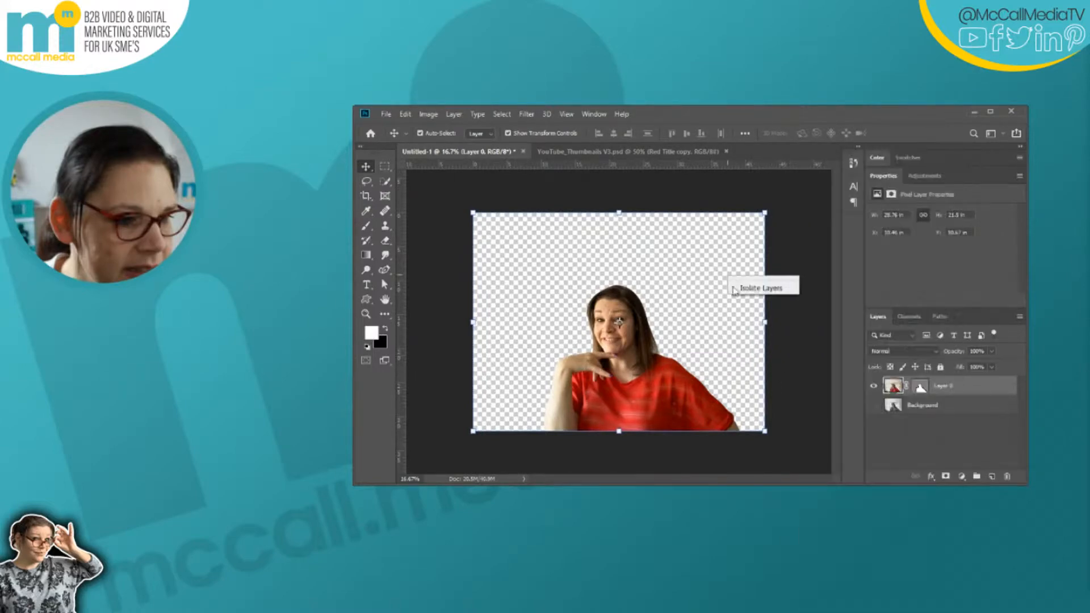
left_click(766, 324)
right_click(730, 313)
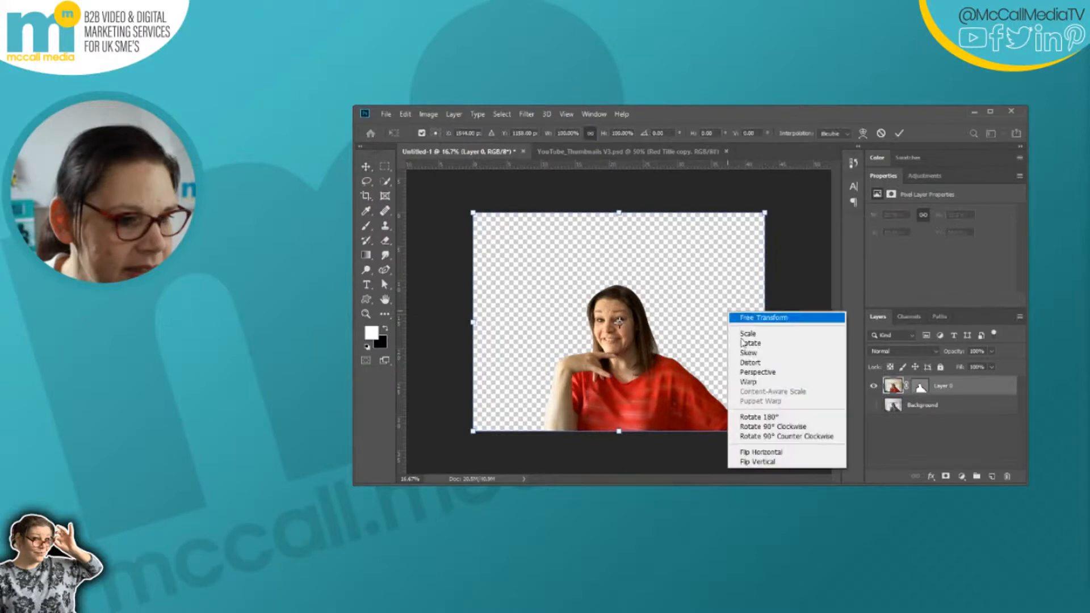
left_click(761, 452)
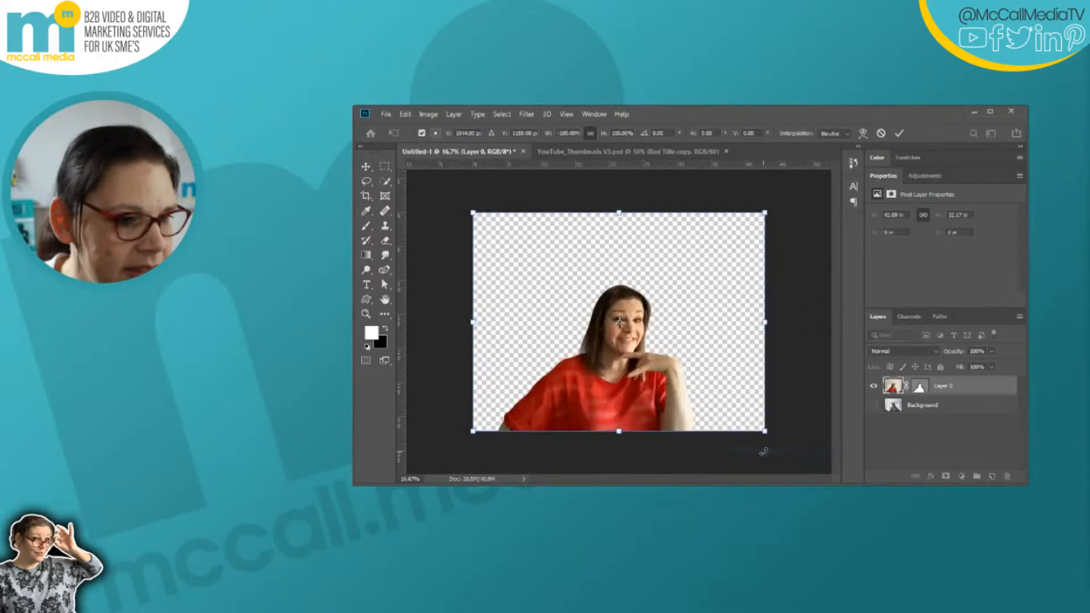
left_click(899, 133)
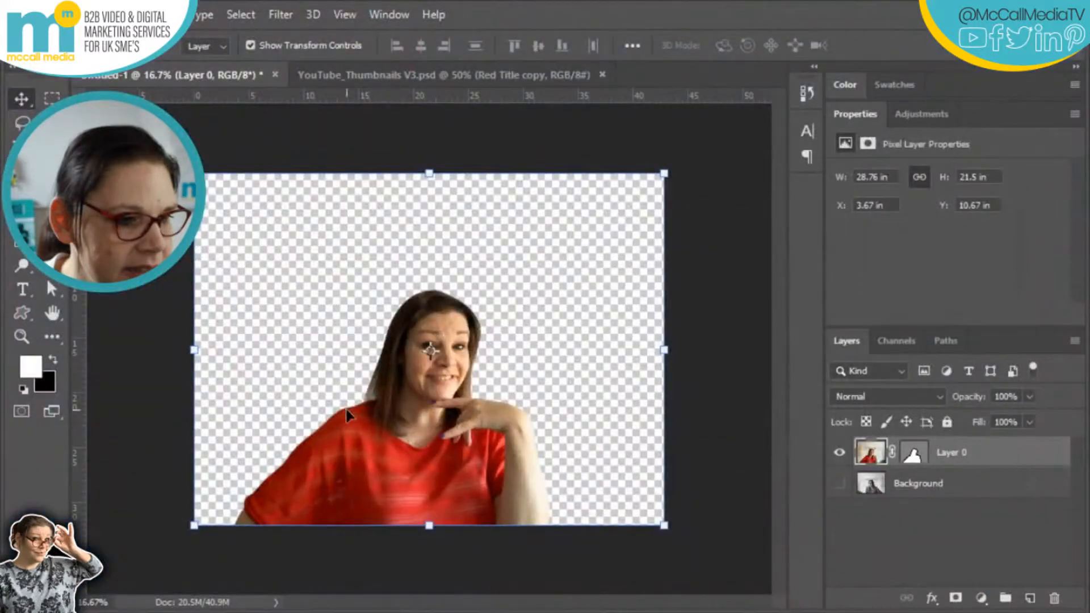
left_click(350, 71)
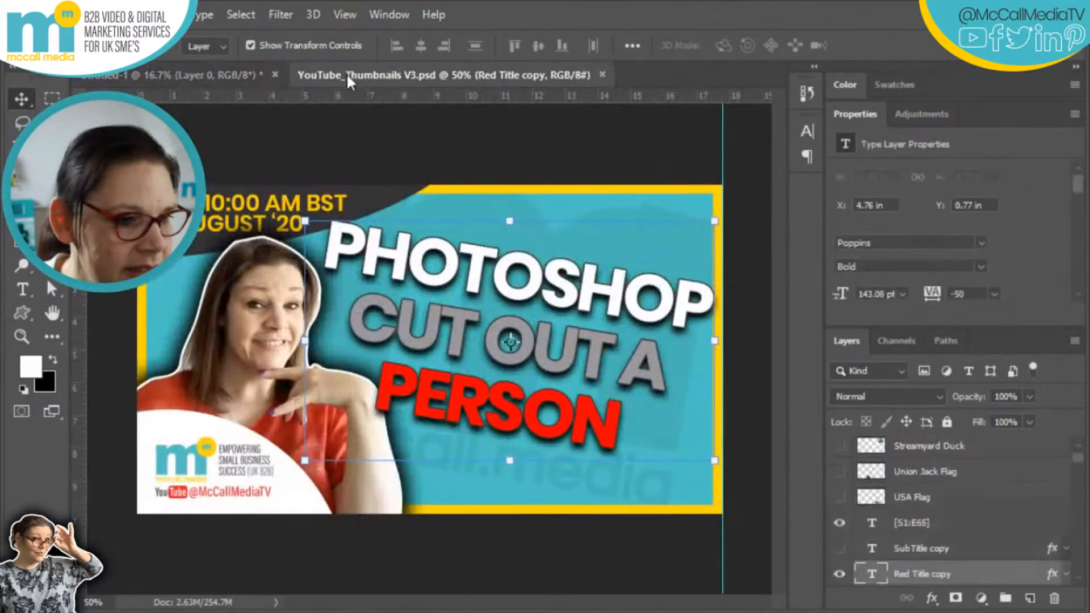